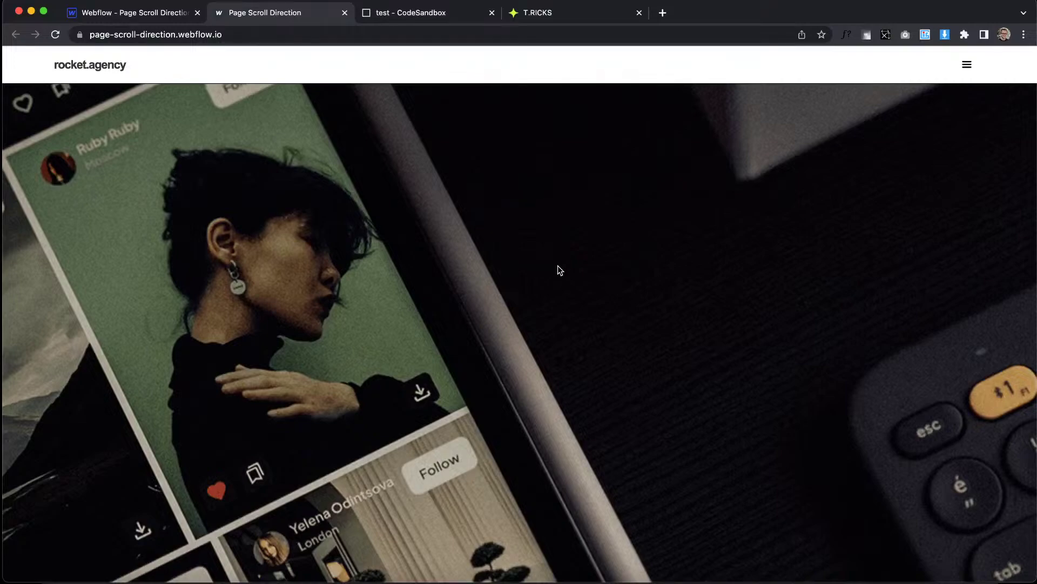
Step: Scroll the published site down and up to confirm the header hides and reappears
scroll(558, 264, "down", 10)
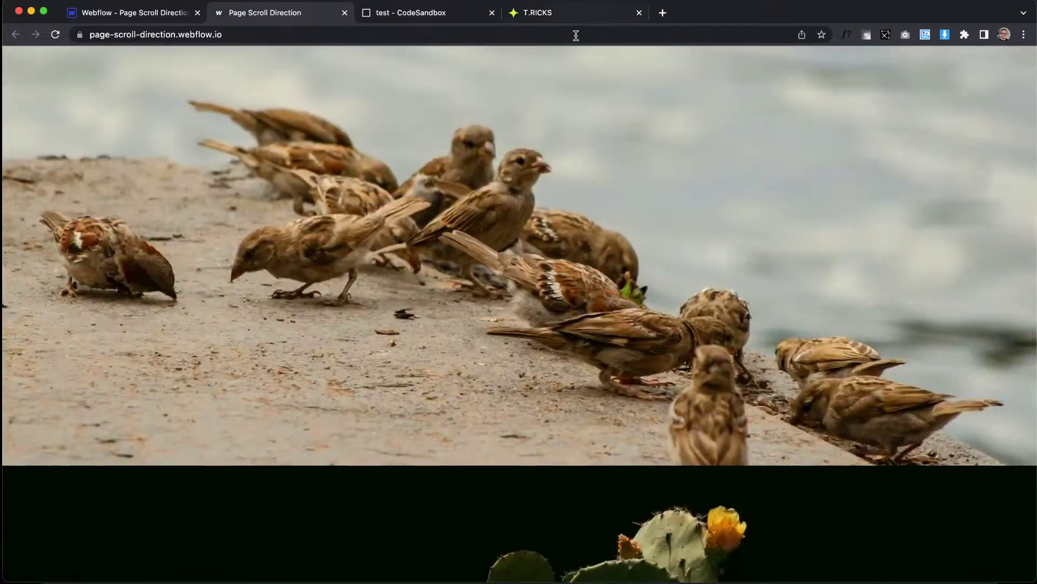
scroll(549, 249, "down", 5)
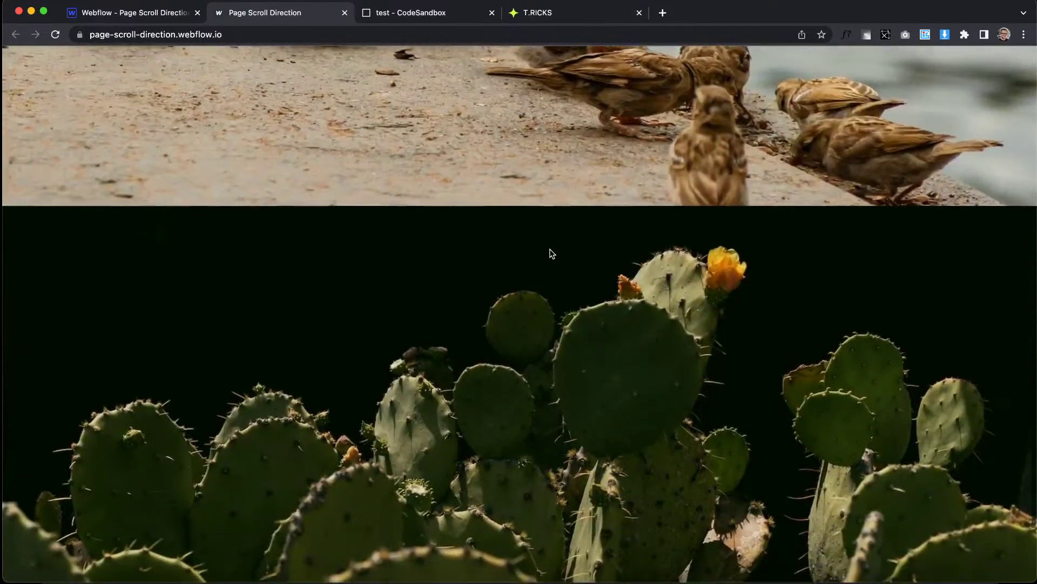
scroll(550, 250, "up", 1)
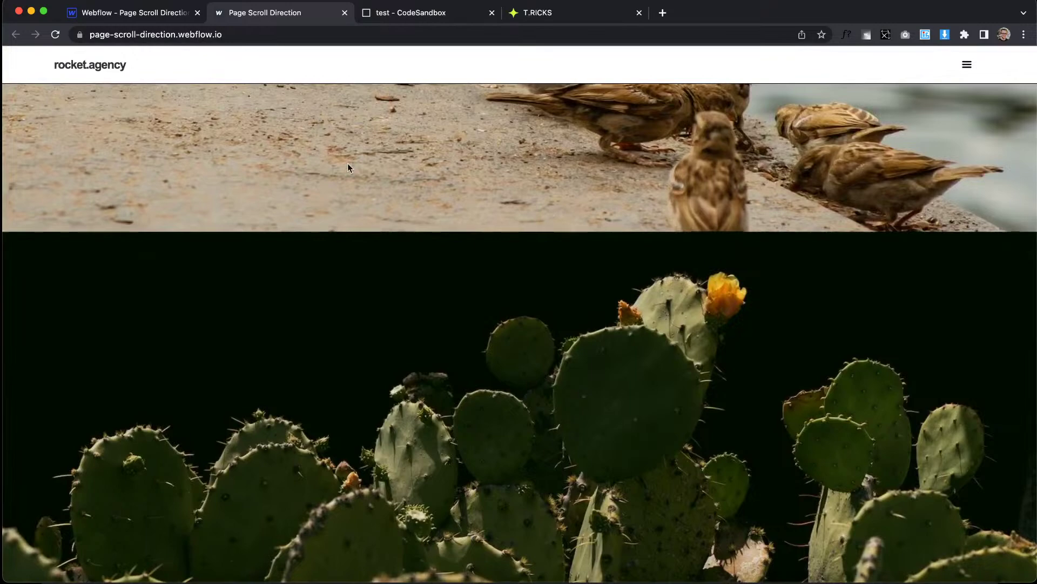
scroll(348, 164, "down", 1)
scroll(348, 165, "up", 1)
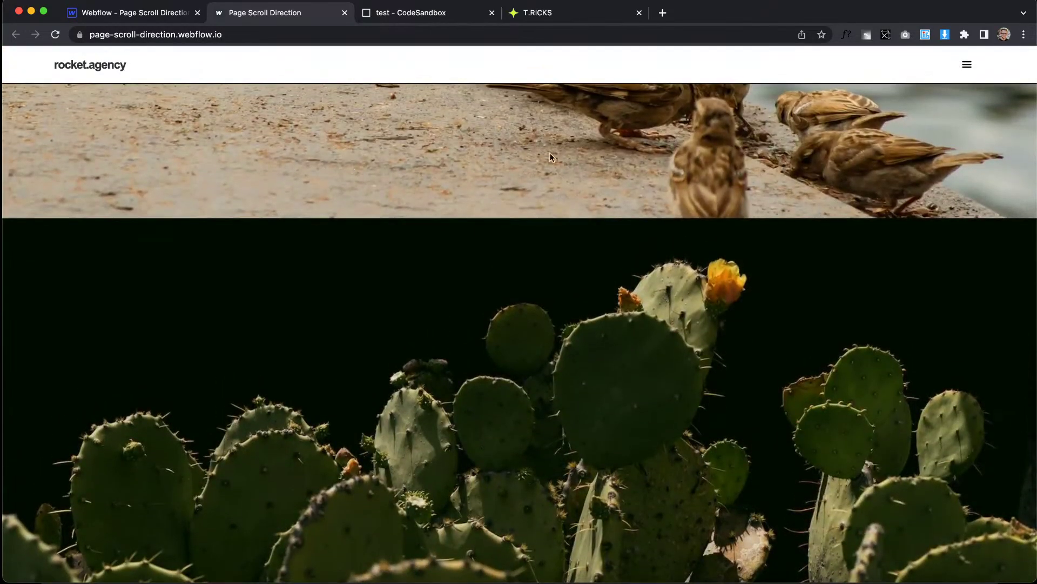
scroll(702, 132, "down", 1)
scroll(717, 131, "up", 2)
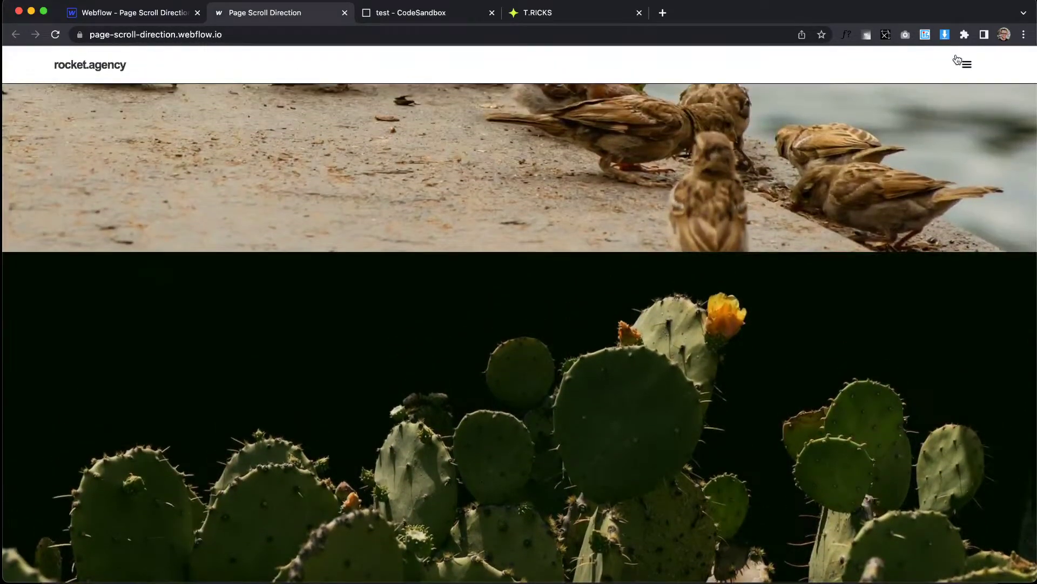
Step: Test scrolling with the hamburger menu open, close it, and return to the Designer
left_click(967, 69)
scroll(843, 342, "down", 1)
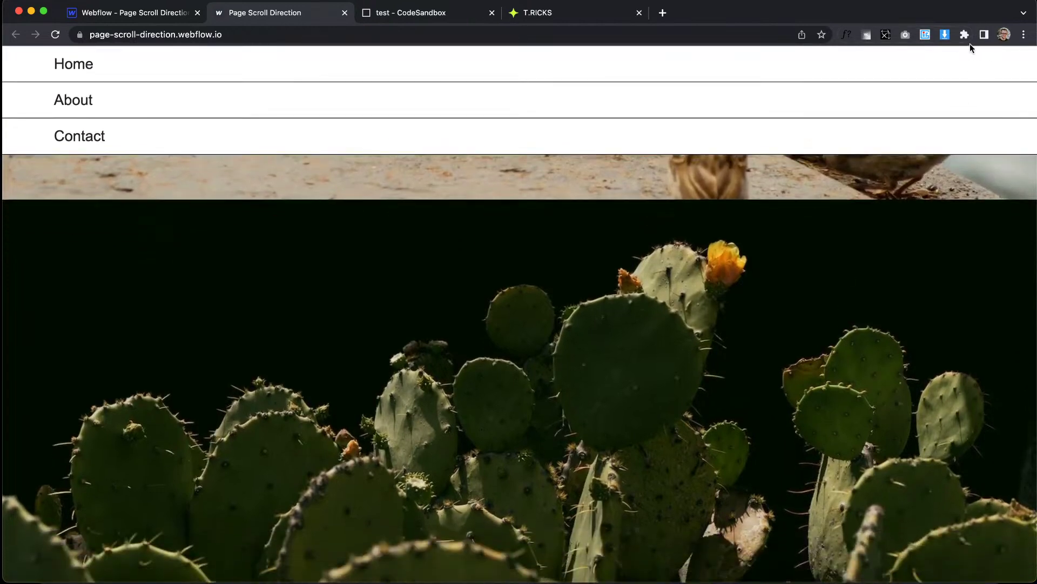
scroll(964, 105, "up", 1)
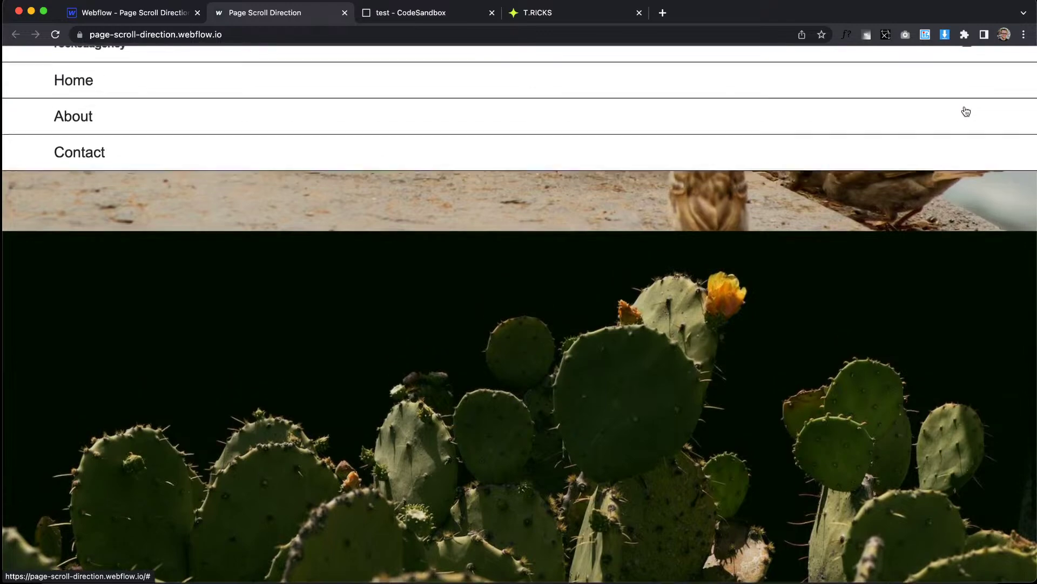
scroll(963, 100, "down", 1)
scroll(952, 116, "up", 1)
scroll(952, 116, "up", 1)
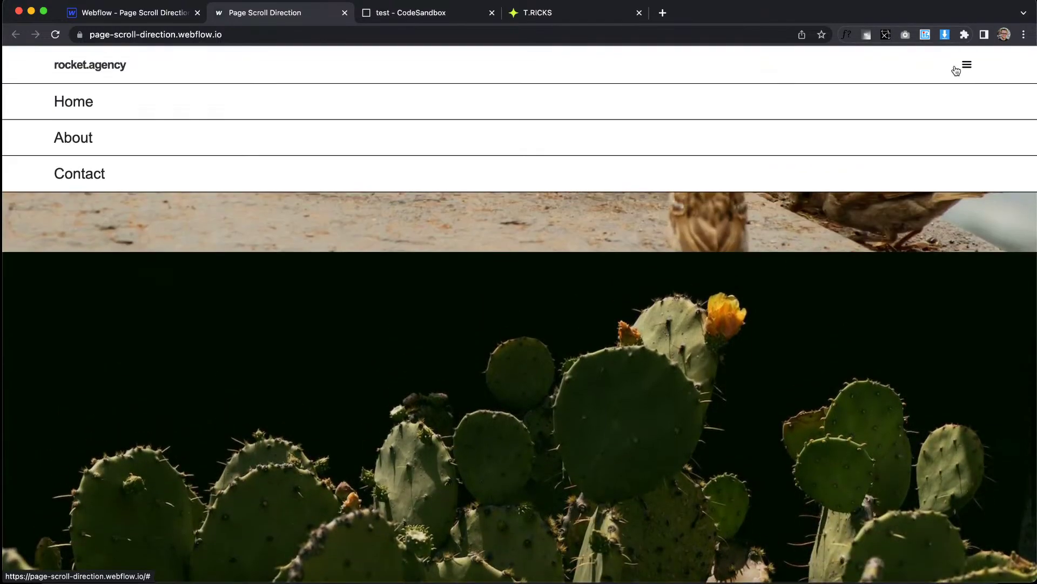
left_click(965, 66)
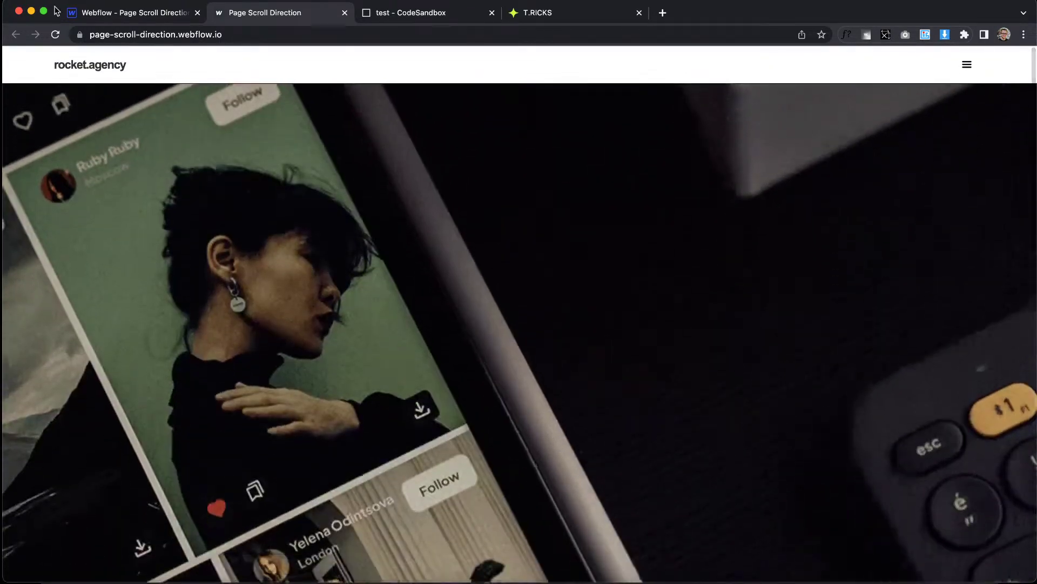
left_click(134, 13)
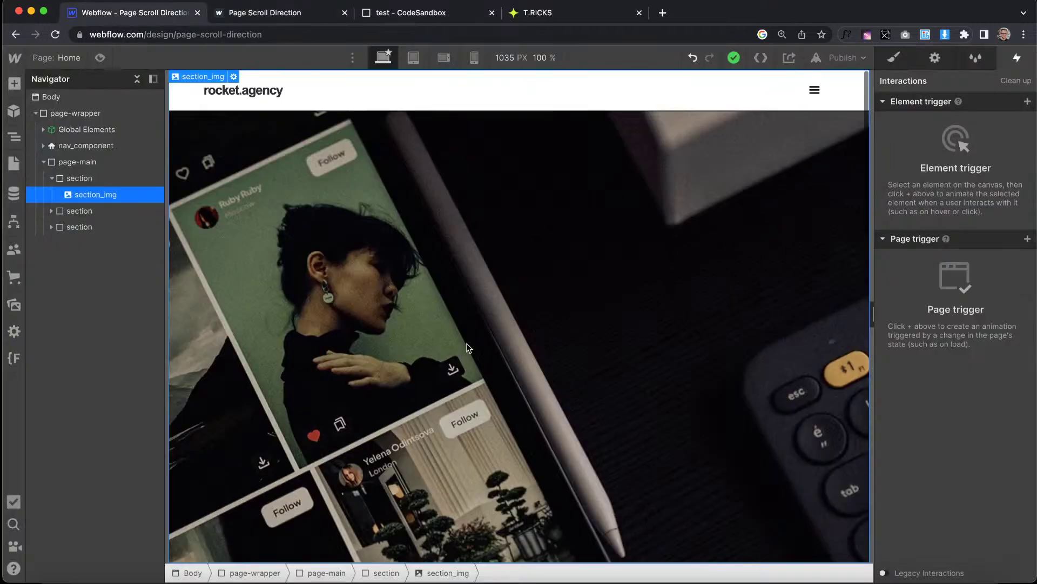
Step: Add a Page scrolled page trigger with When scrolled down set to Start an animation
left_click(894, 59)
left_click(1017, 57)
left_click(1028, 239)
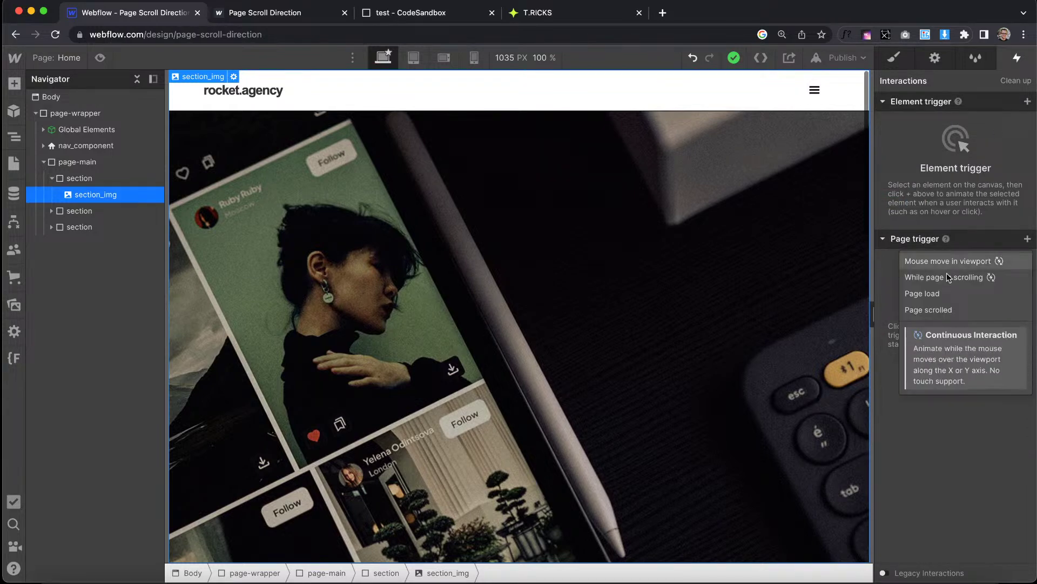
left_click(967, 310)
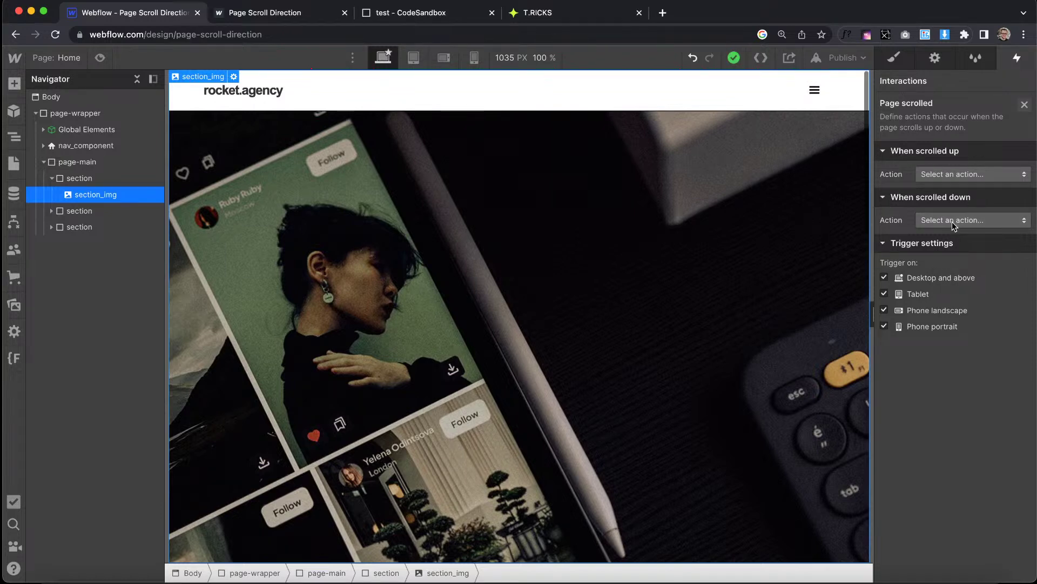
left_click(952, 221)
left_click(953, 253)
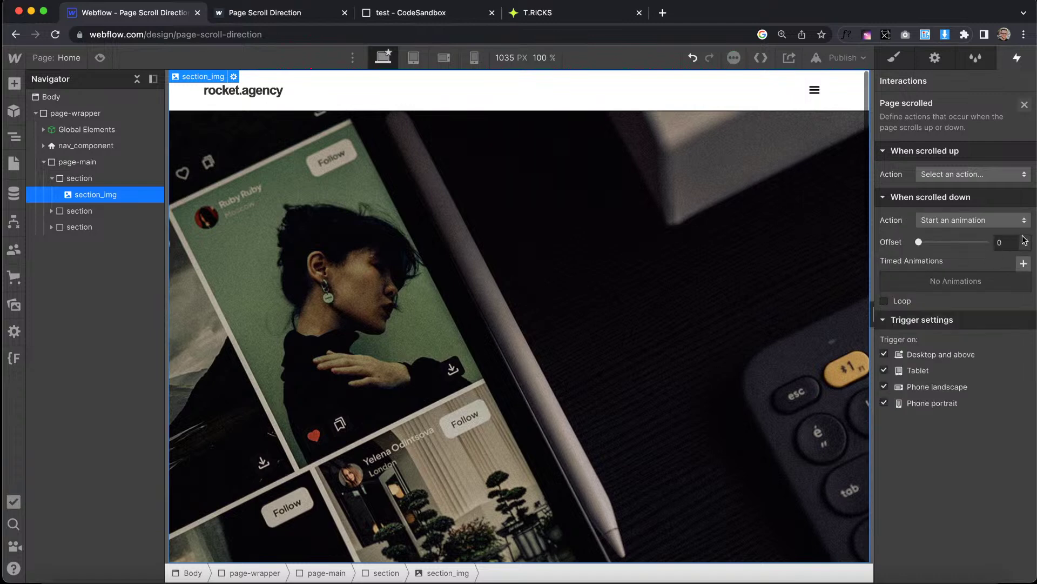
Step: Create a timed animation named Page Scroll Down targeting nav_component
left_click(1021, 265)
type("Page Scroll Down")
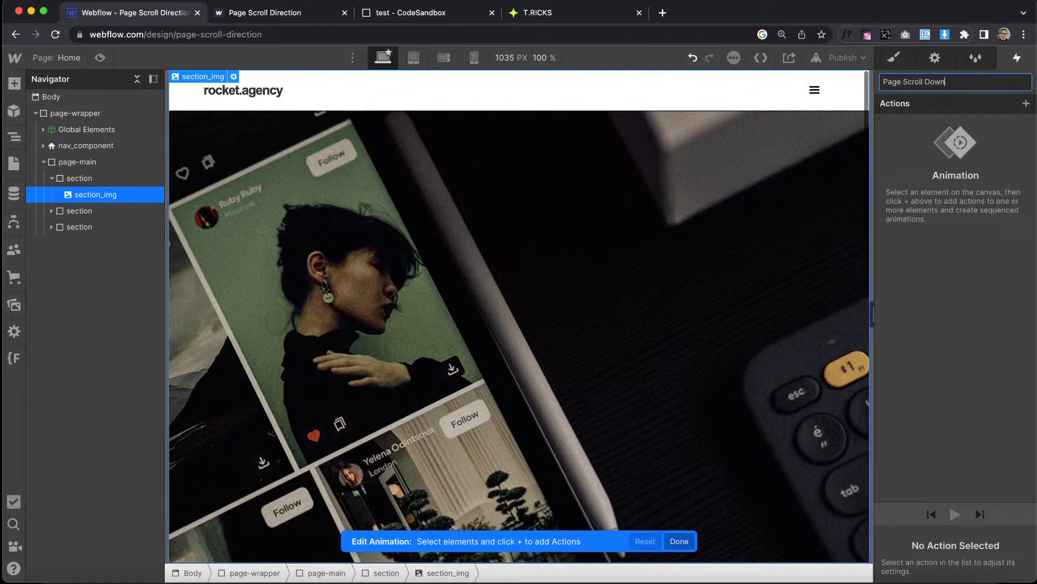
key("Return")
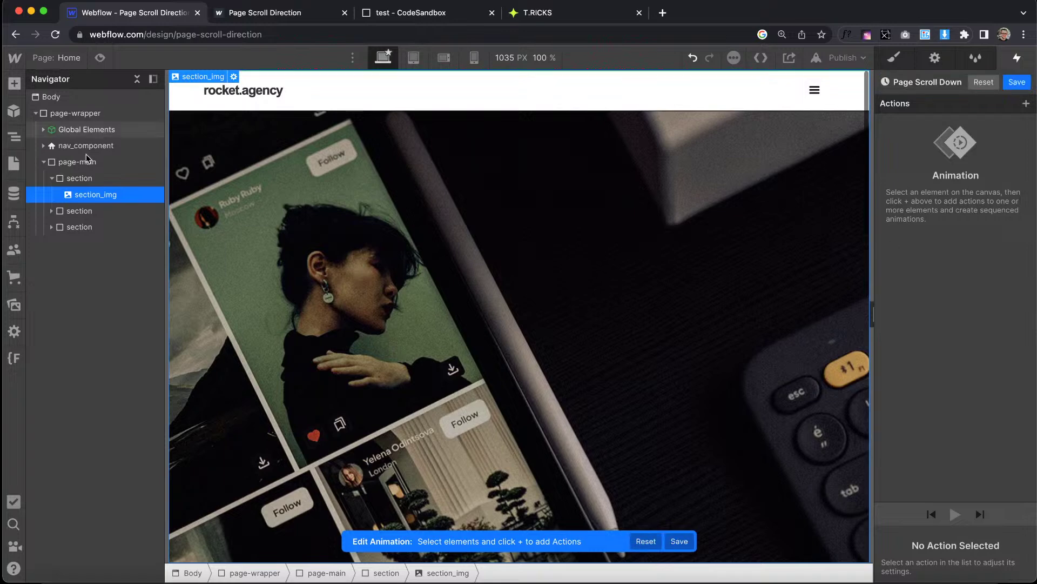
left_click(114, 142)
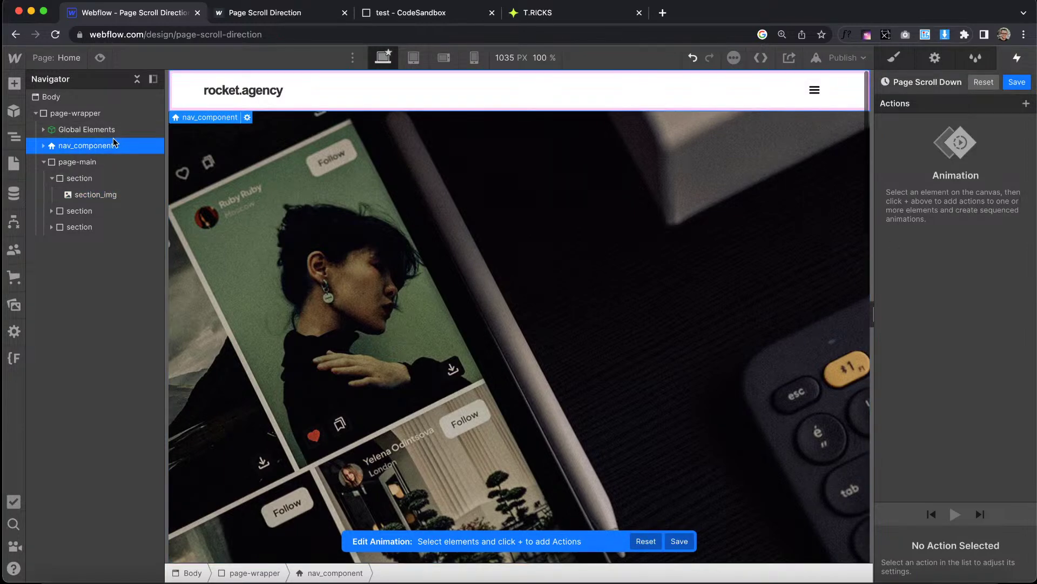
Step: Add a Move action affecting the nav_component class with Y set to -100%
left_click(1025, 105)
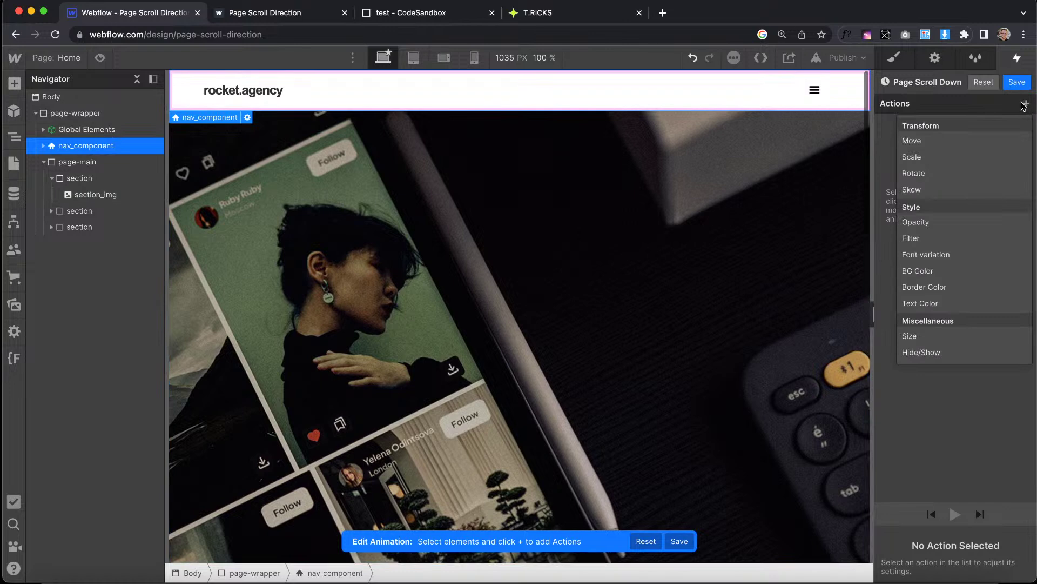
left_click(913, 141)
left_click(951, 308)
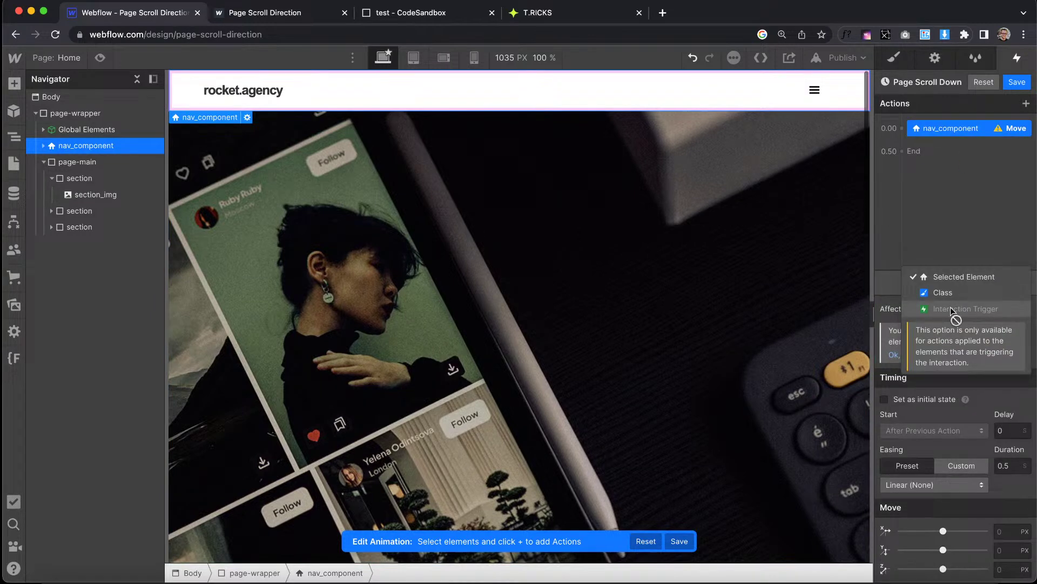
left_click(955, 297)
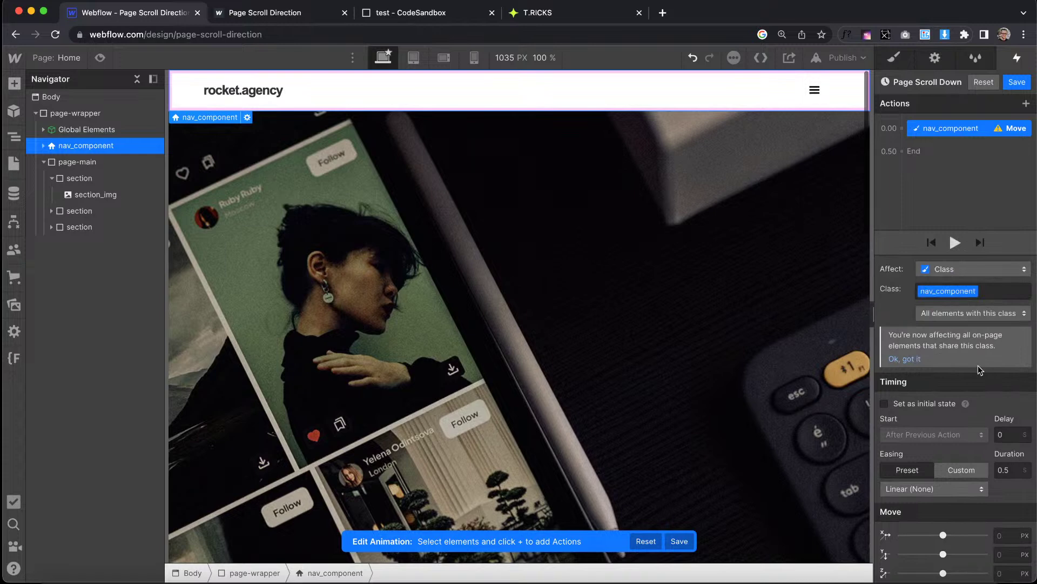
left_click(1001, 549)
type("-100%")
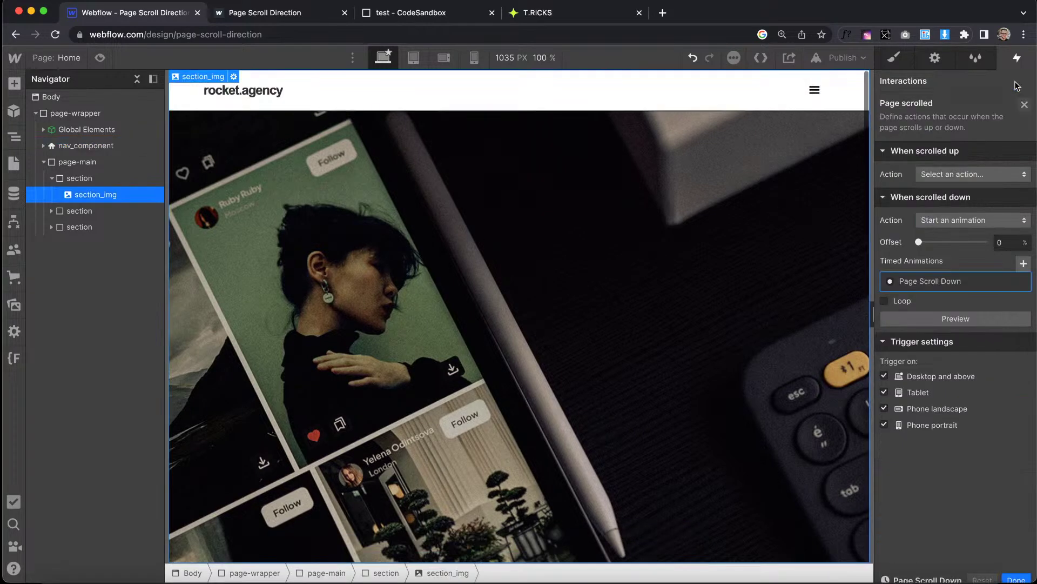
Step: Set the Page scrolled trigger's scrolled-up action to Start an animation
left_click(1017, 82)
left_click(970, 174)
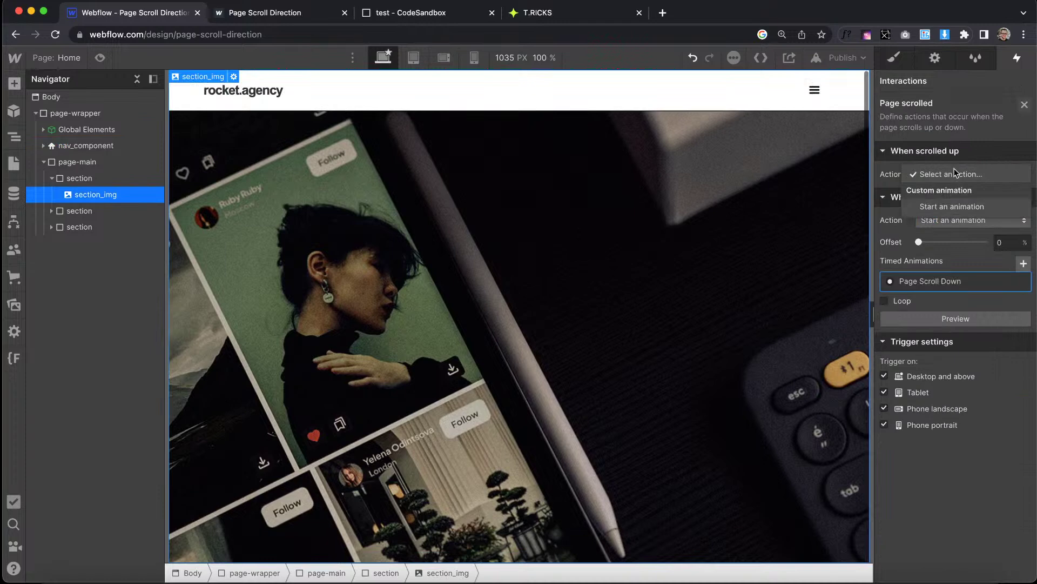
left_click(928, 207)
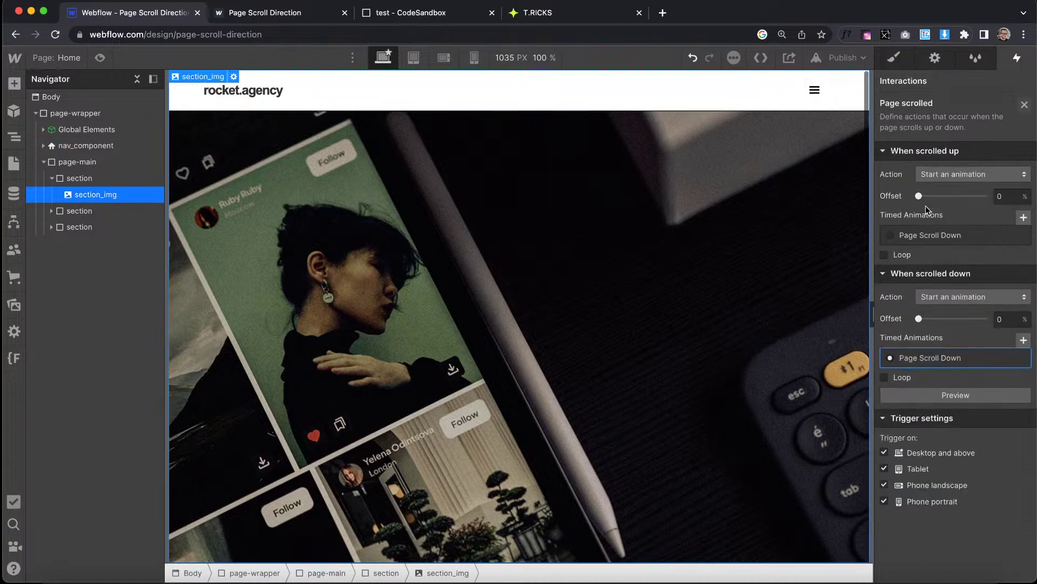
Step: Duplicate Page Scroll Down and rename the copy to Page Scroll Up
left_click(1020, 235)
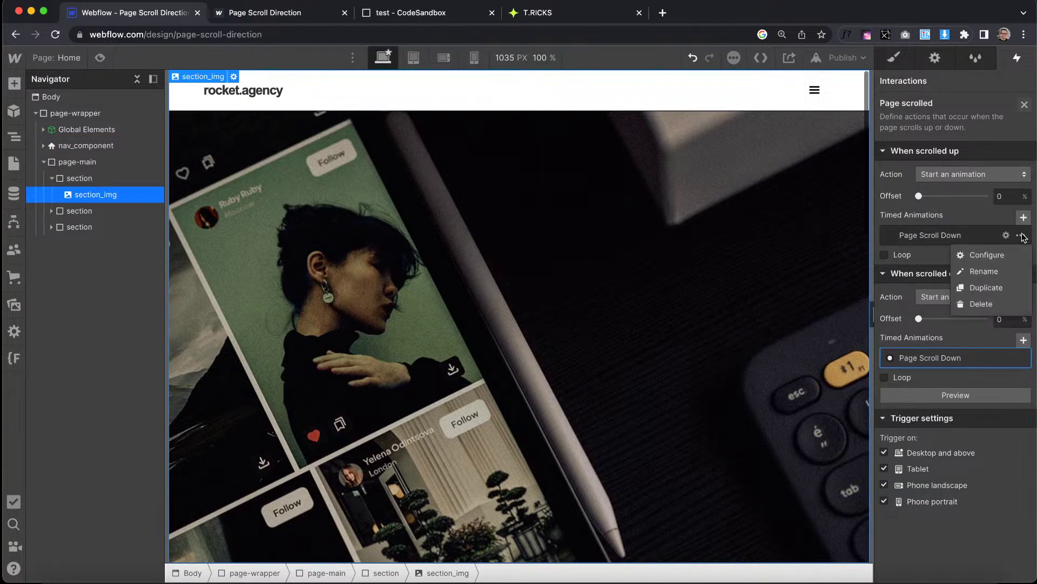
left_click(989, 289)
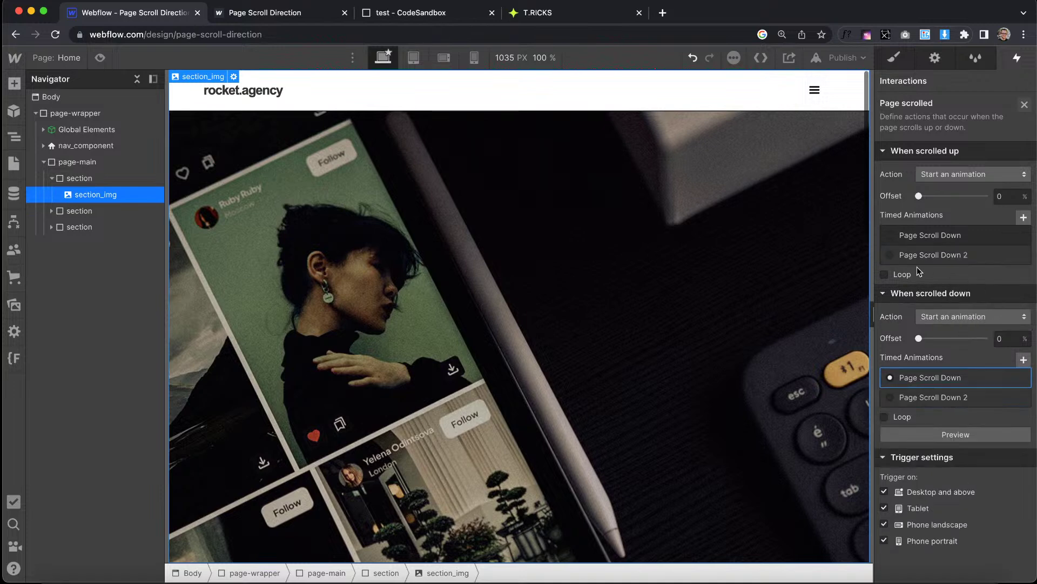
left_click(931, 256)
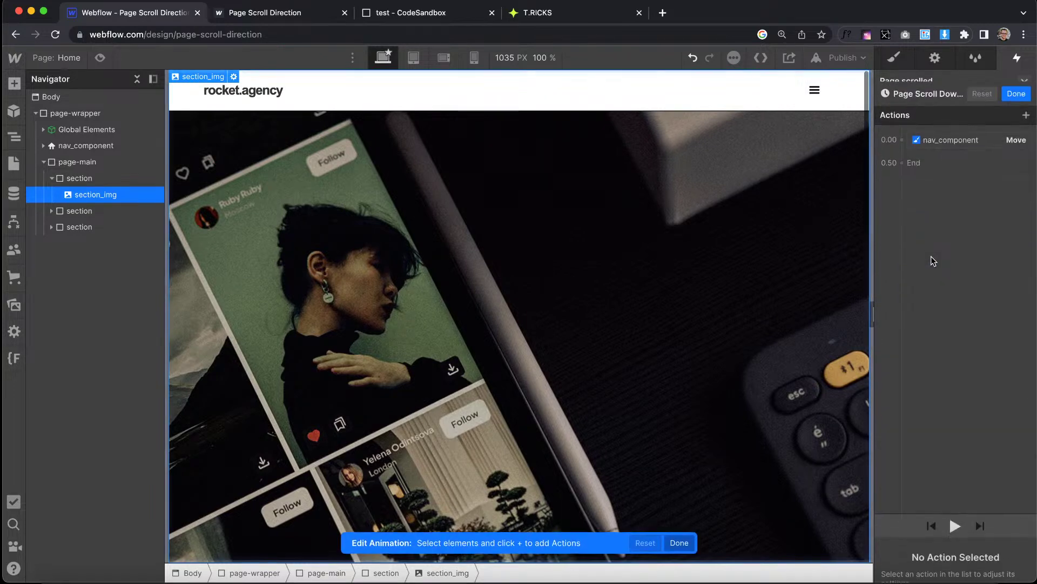
left_click(922, 81)
key("Right")
key("BackSpace")
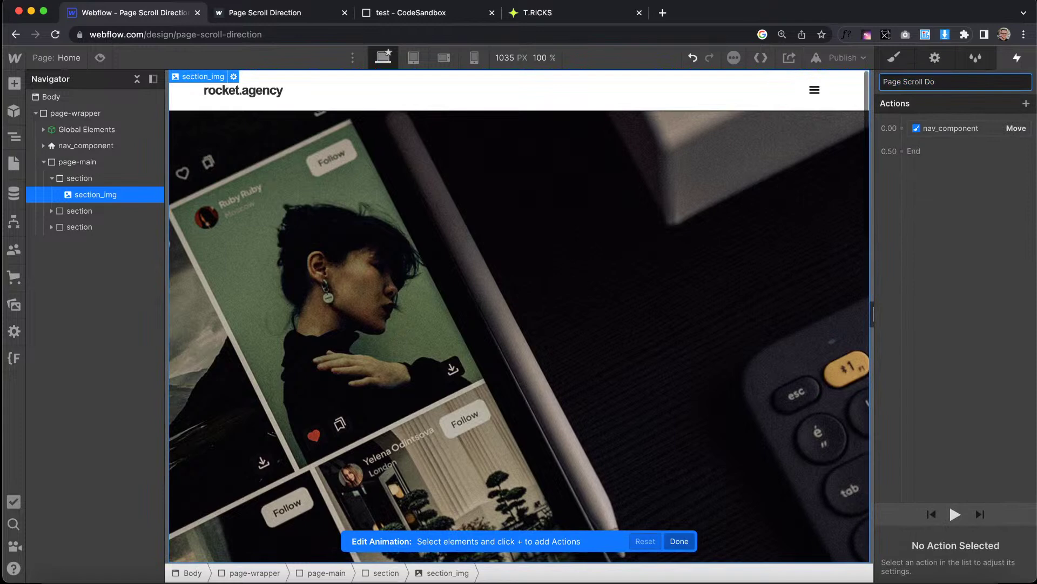
type("Up")
key("Return")
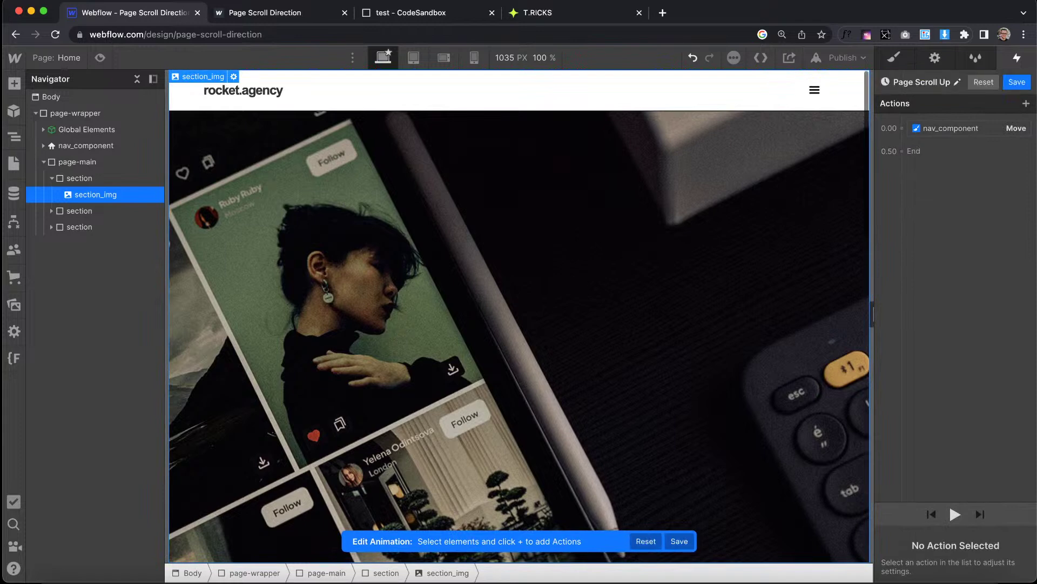
Step: Set the nav_component Move Y to 0% and save the Page Scroll Up animation
left_click(982, 129)
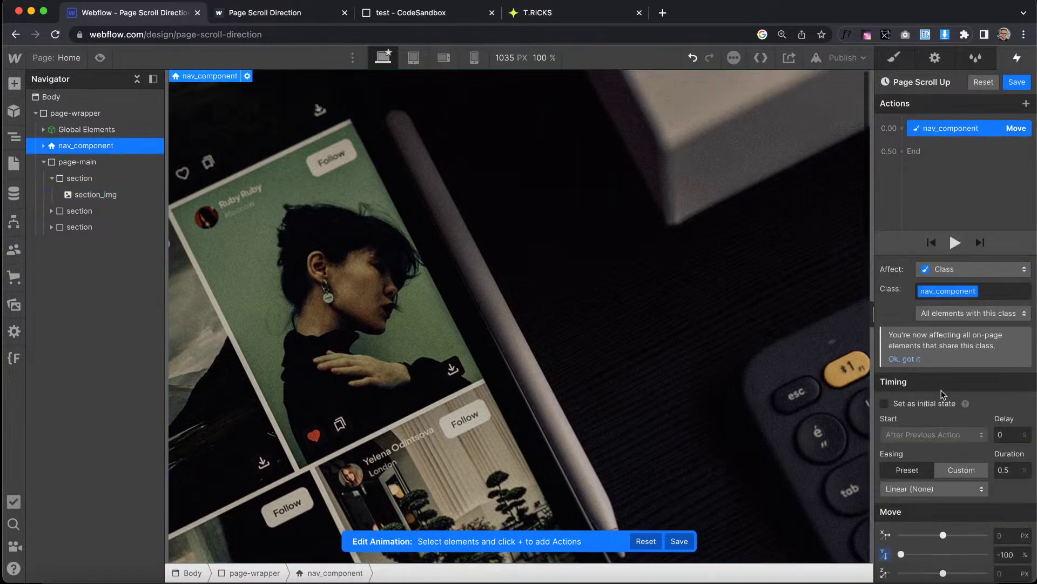
left_click(1008, 553)
type("0")
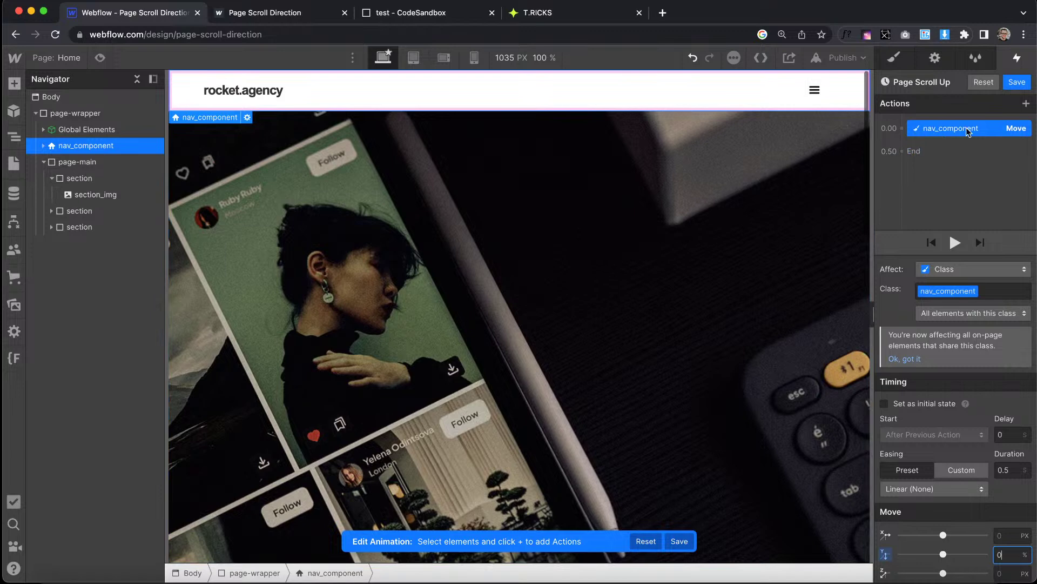
left_click(1018, 82)
left_click(1024, 104)
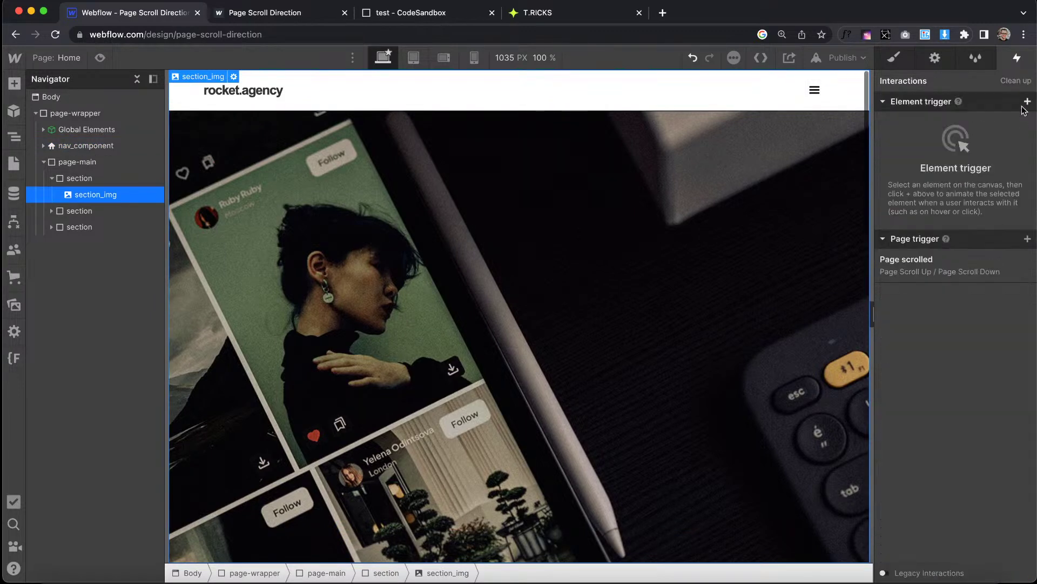
Step: Preview the page and scroll down and up to confirm the navbar hides and returns
left_click(100, 58)
scroll(514, 241, "down", 10)
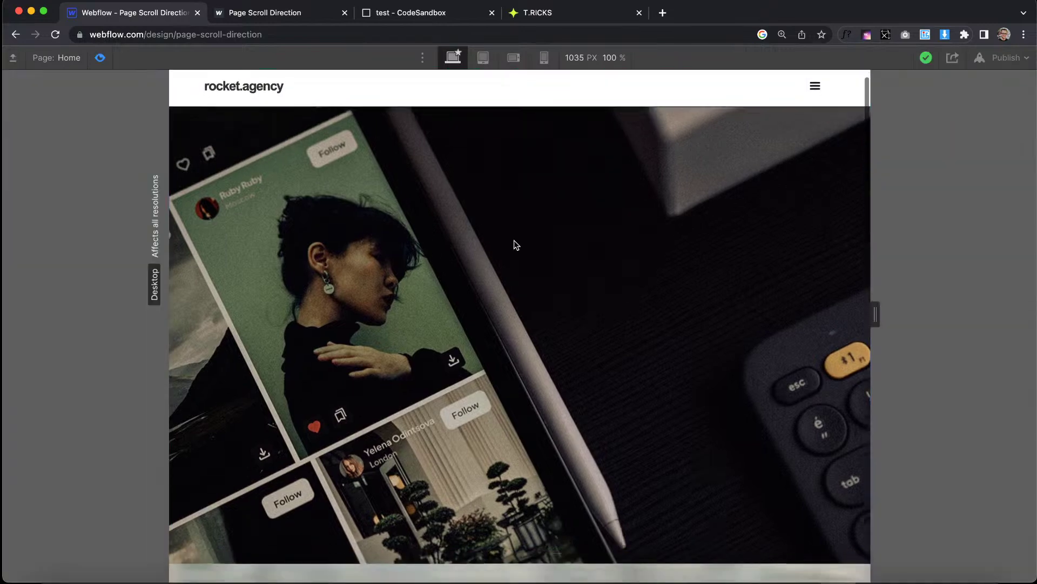
scroll(515, 242, "down", 5)
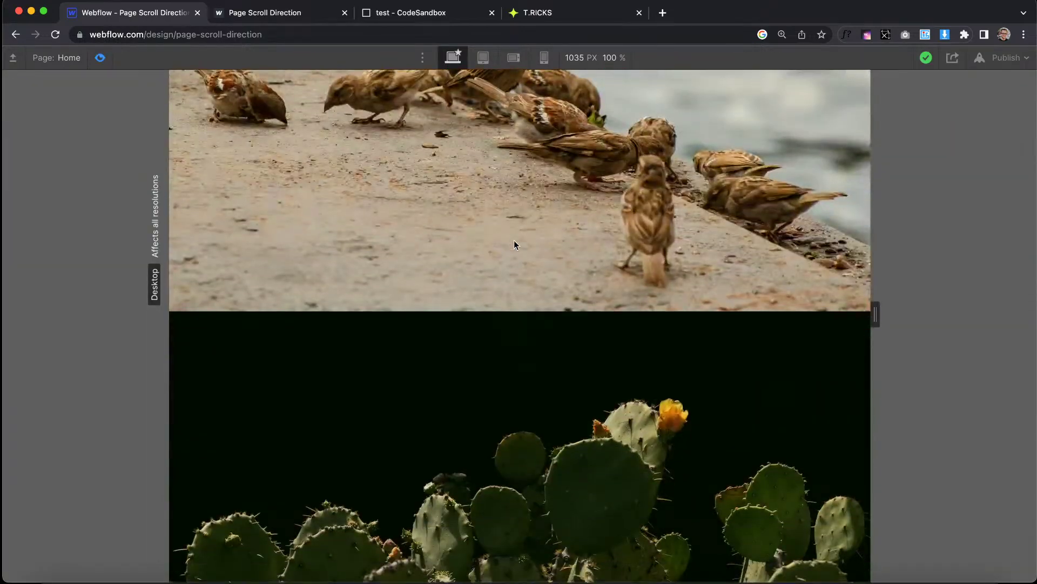
scroll(514, 243, "up", 4)
scroll(514, 243, "down", 1)
scroll(514, 240, "up", 2)
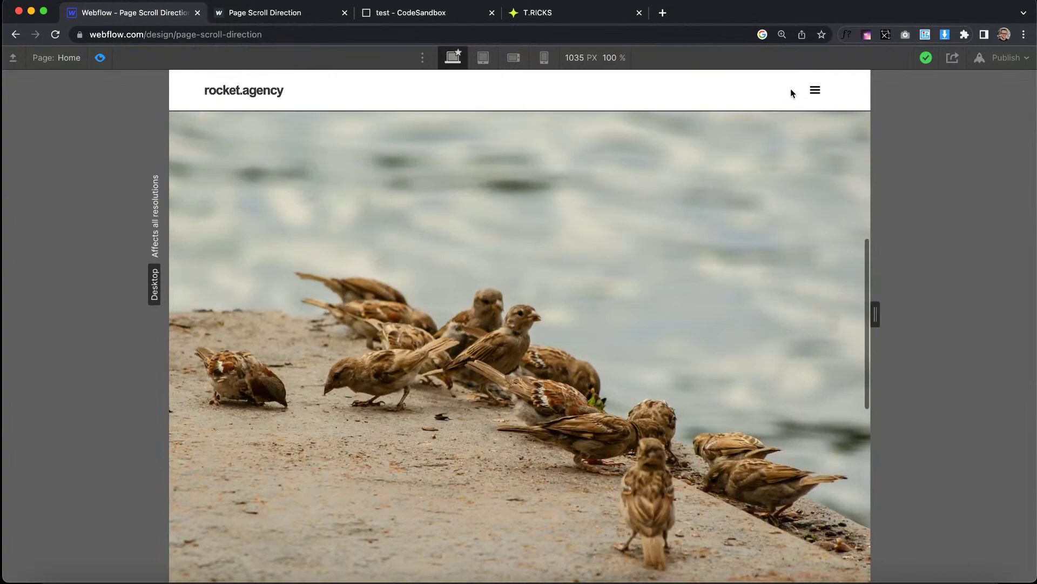
scroll(706, 310, "down", 4)
scroll(706, 310, "up", 3)
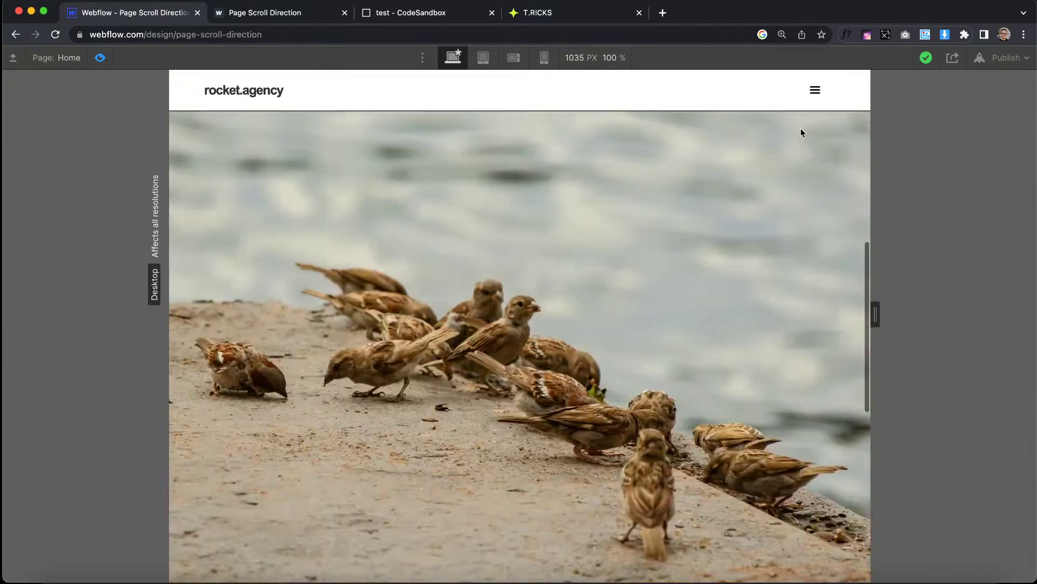
Step: Test scrolling with the navigation dropdown open, then close it and scroll again
left_click(815, 90)
scroll(711, 349, "down", 5)
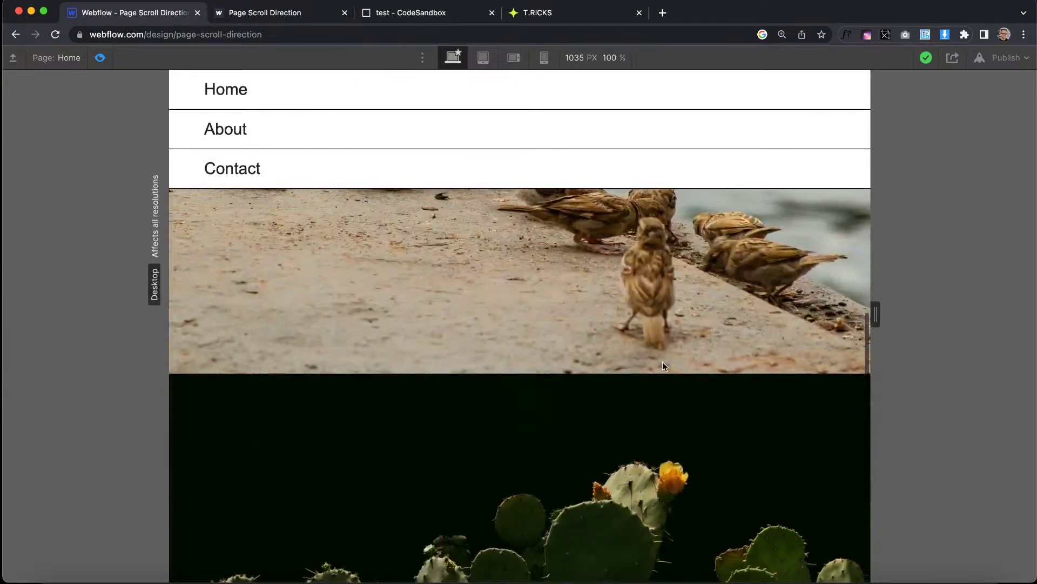
scroll(670, 302, "up", 5)
scroll(724, 227, "down", 1)
scroll(769, 199, "up", 3)
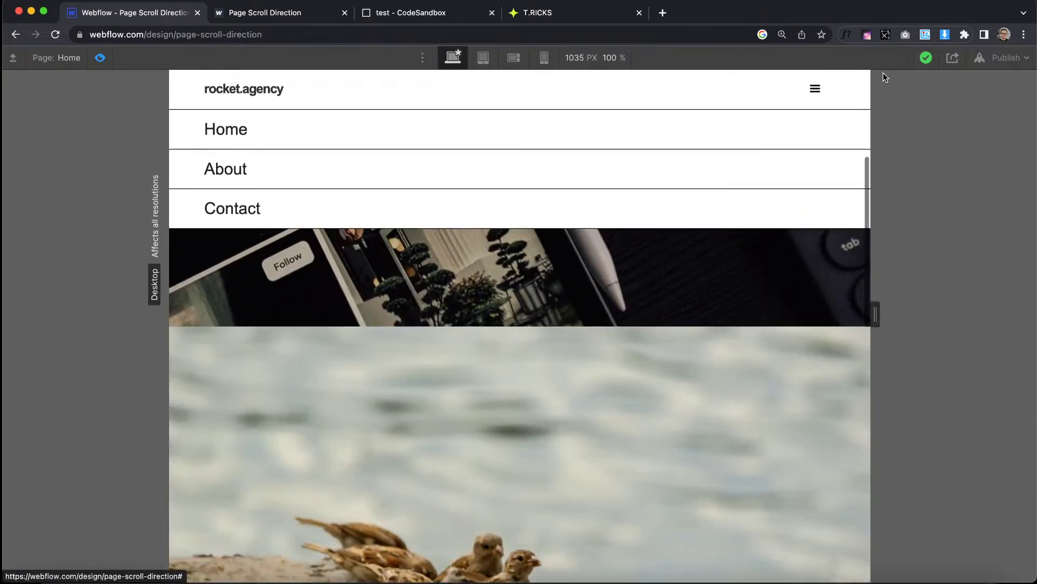
left_click(821, 89)
scroll(433, 328, "down", 5)
scroll(379, 313, "up", 5)
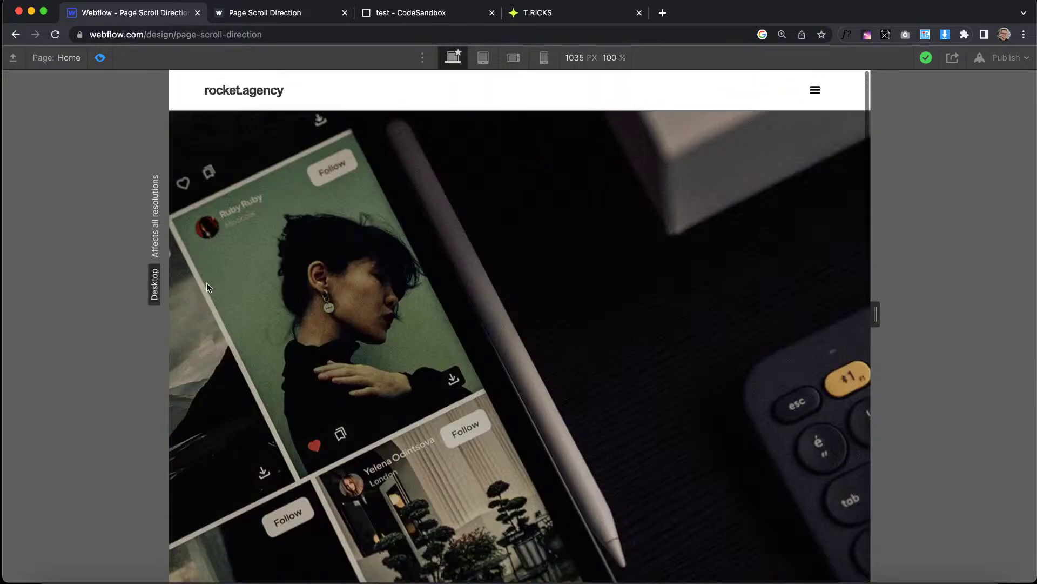
Step: Exit preview and open the GSAP Version page from the Pages panel
left_click(100, 58)
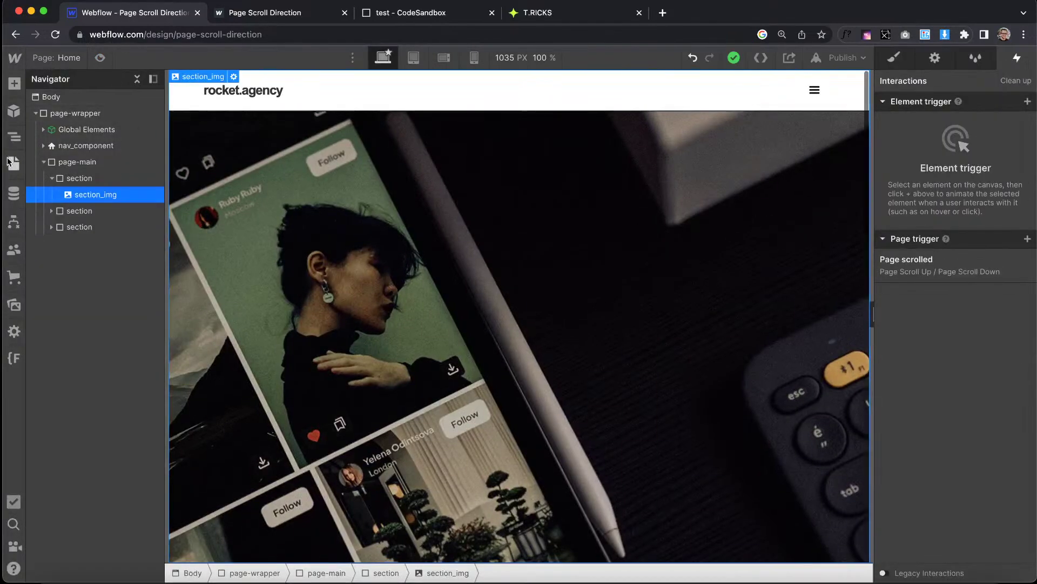
left_click(14, 162)
left_click(73, 180)
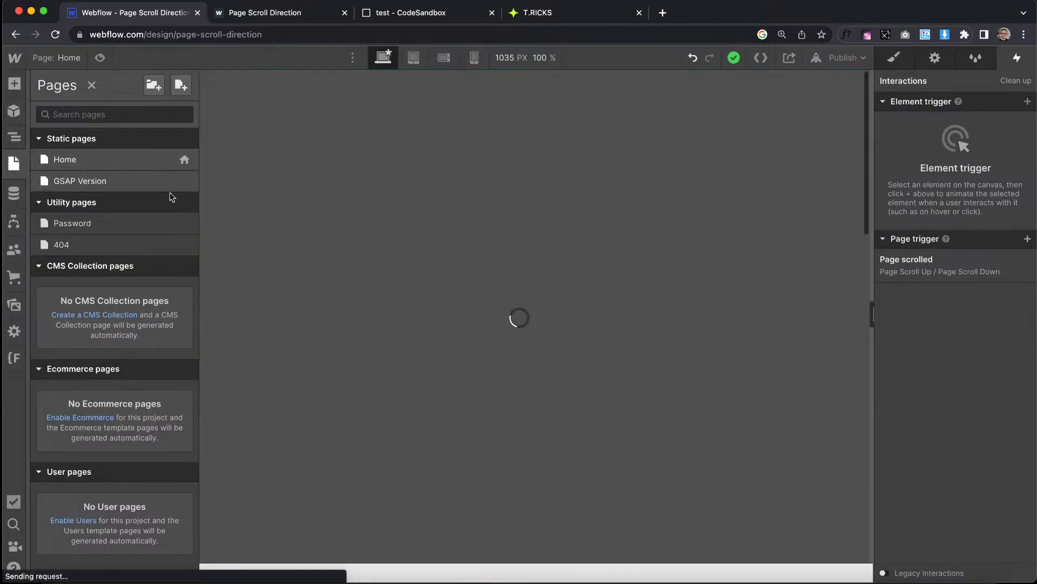
left_click(568, 13)
Step: Search the T.RICKS resources for 'direct'
left_click(295, 74)
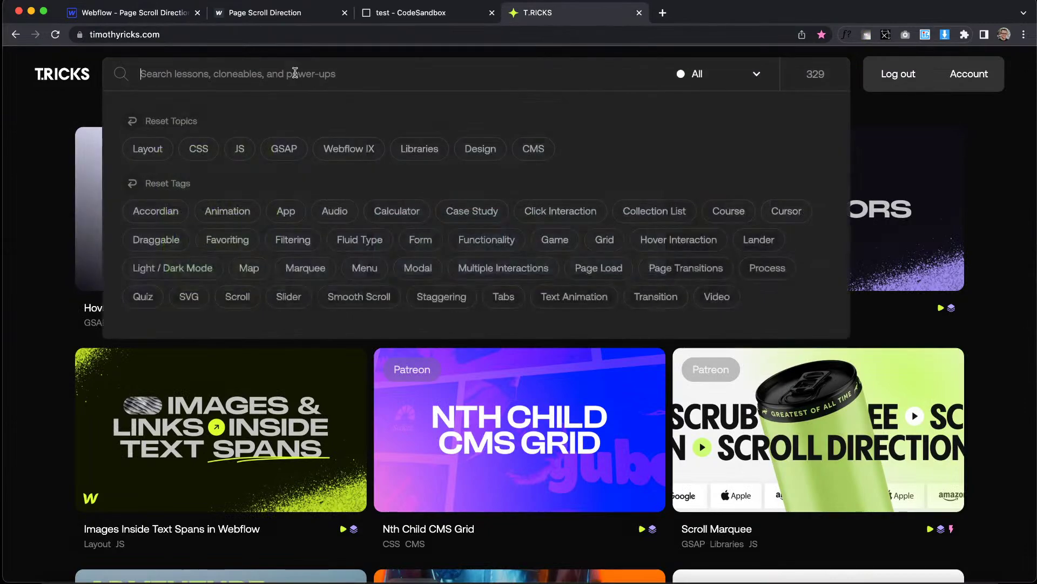
type("page d")
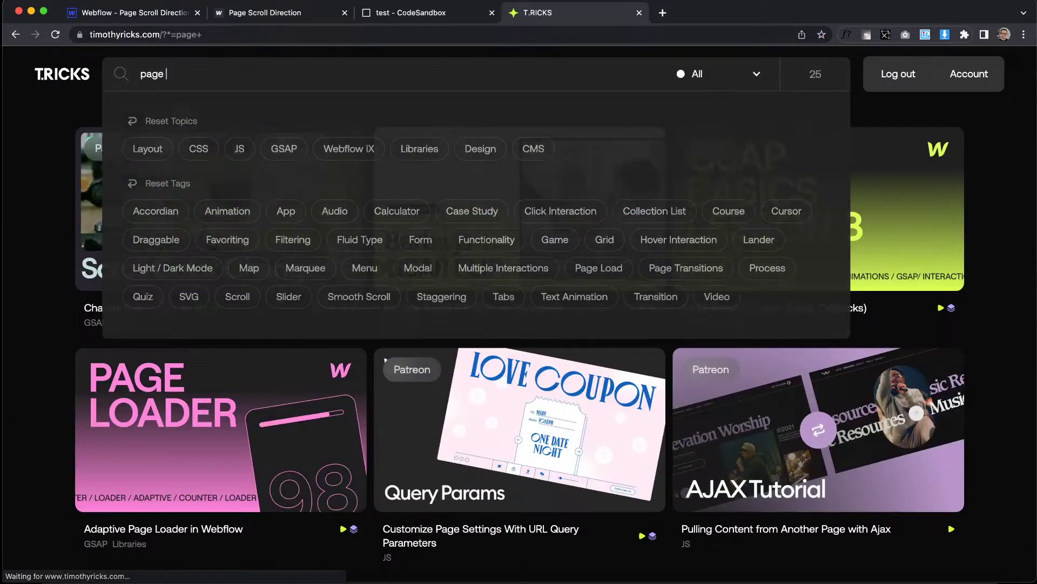
key("BackSpace")
key("BackSpace")
key("BackSpace")
key("BackSpace")
key("BackSpace")
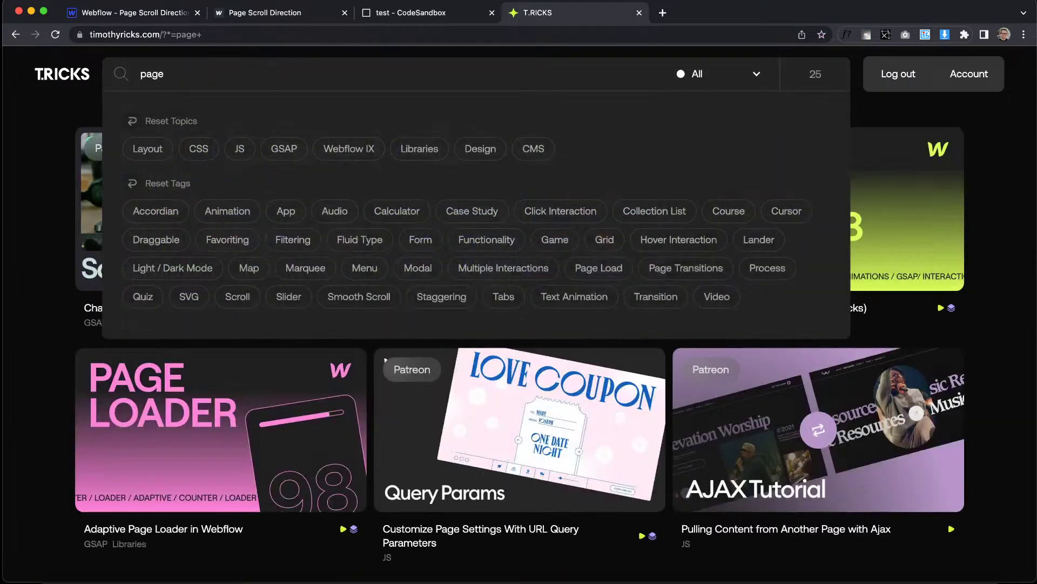
key("BackSpace")
type("direct")
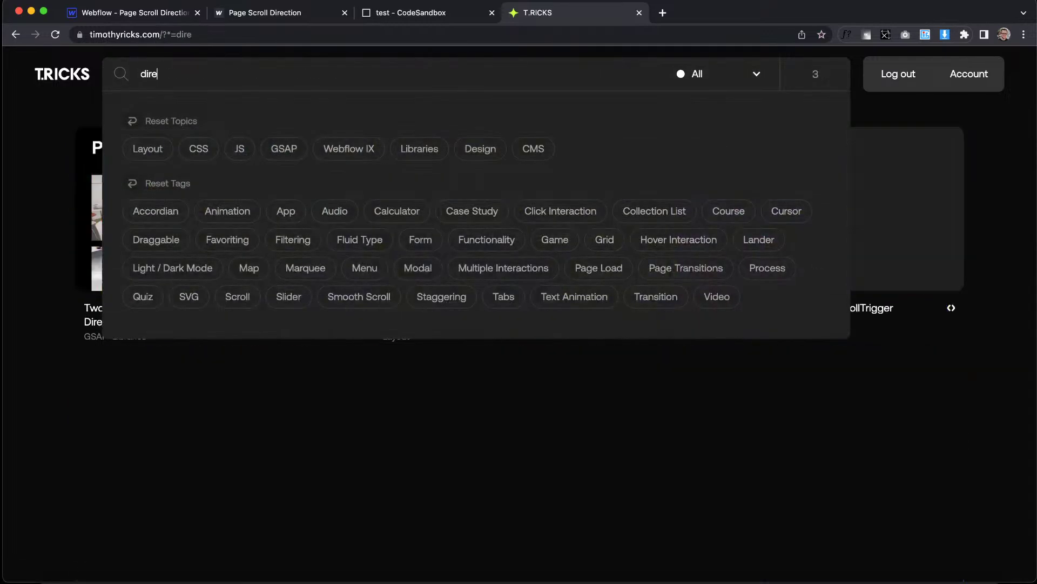
Step: Open Scroll Direction Changed: GSAP ScrollTrigger and select the two GSAP script lines
left_click(772, 196)
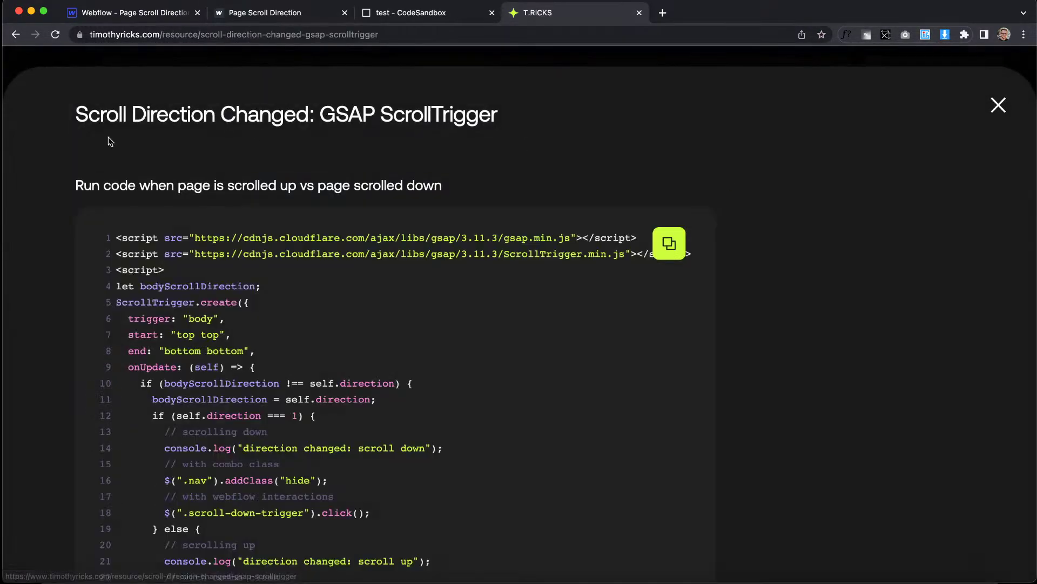
scroll(821, 317, "down", 2)
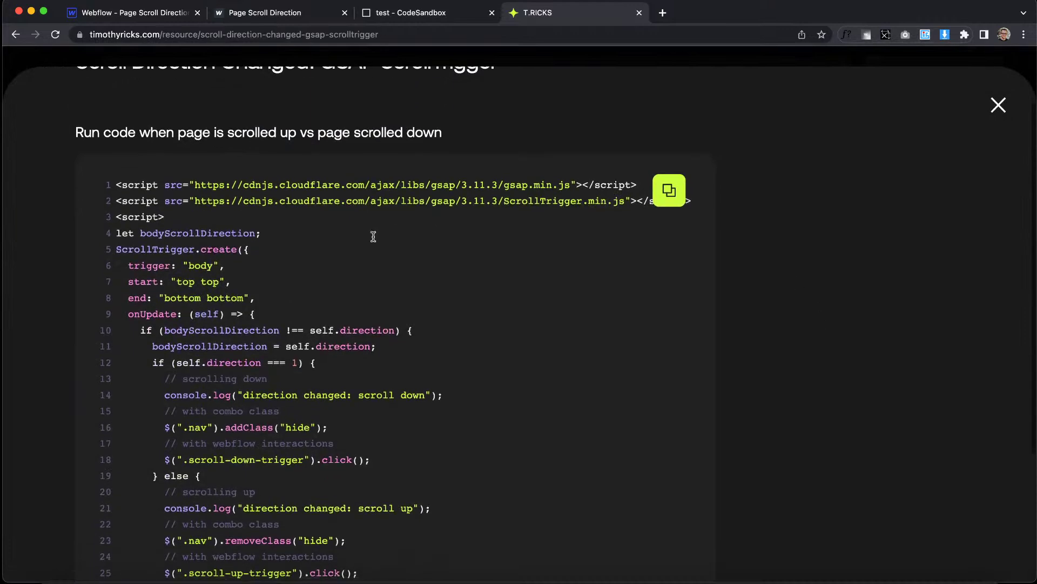
left_click_drag(117, 214, 114, 187)
key("super+c")
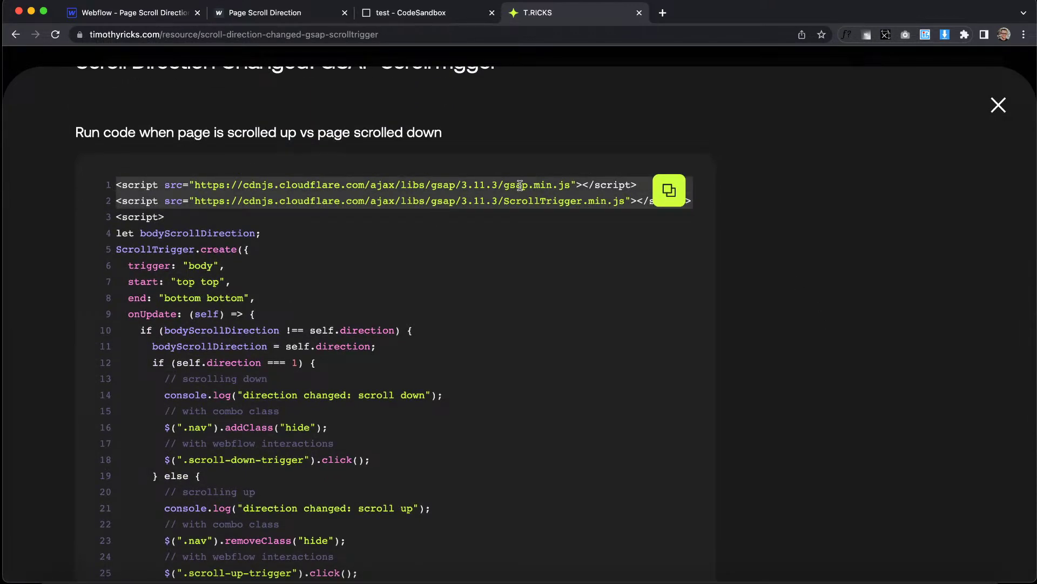
left_click(139, 11)
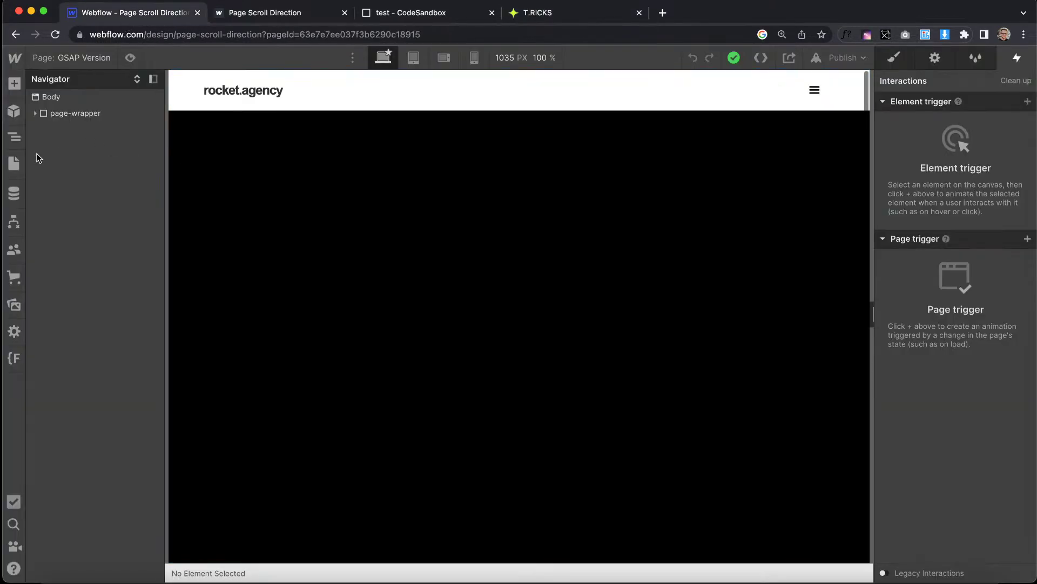
Step: Paste the GSAP and ScrollTrigger script tags above the existing script in the Before </body> code
left_click(14, 163)
left_click(183, 178)
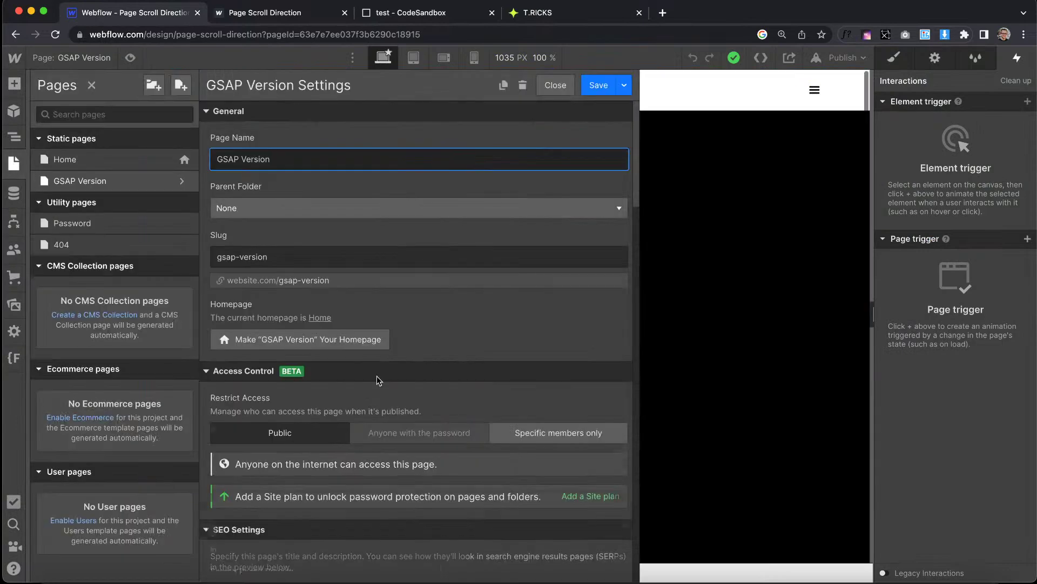
scroll(377, 375, "down", 15)
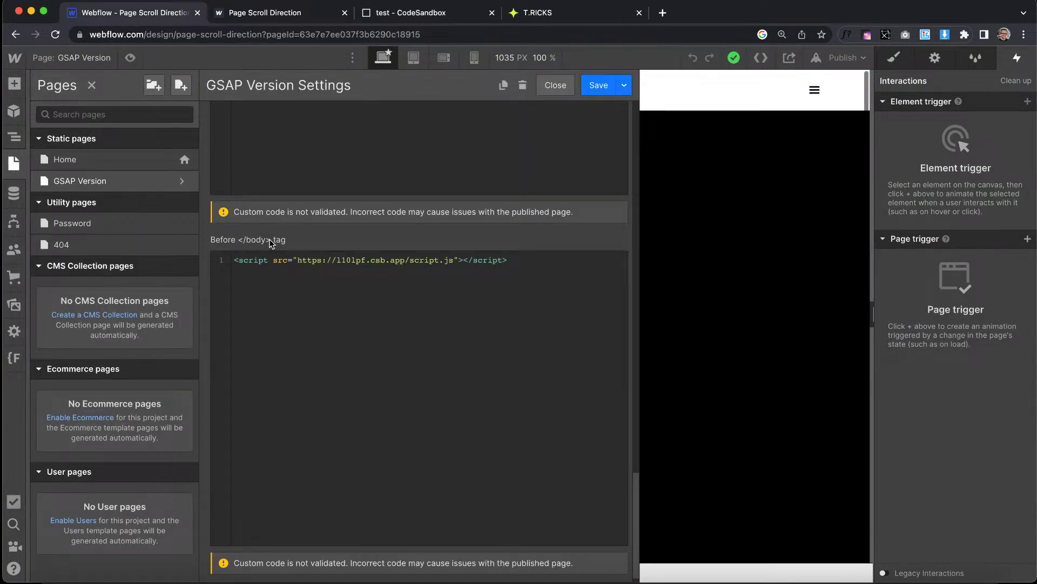
left_click(233, 270)
key("Return")
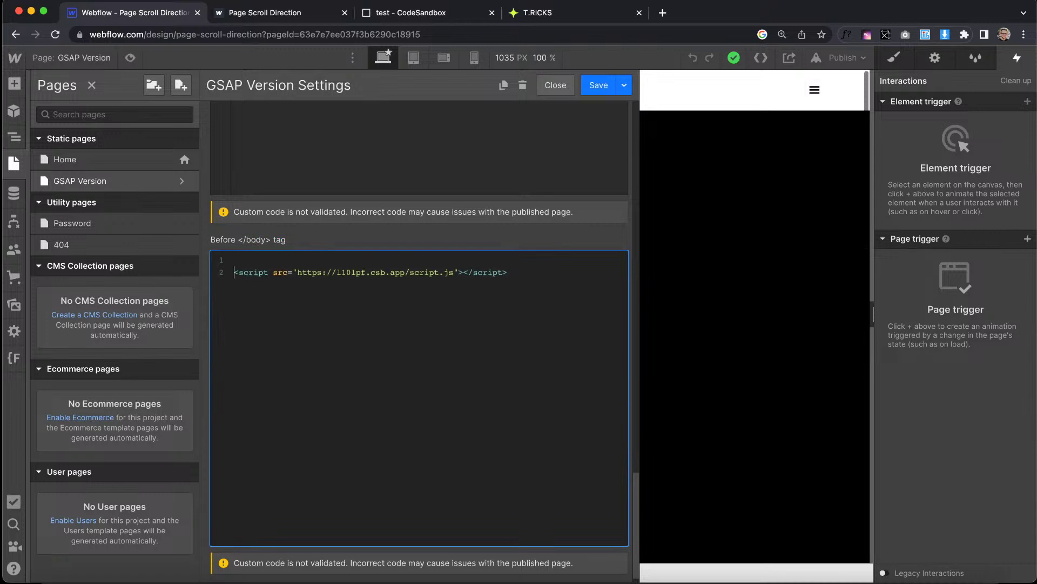
key("super+v")
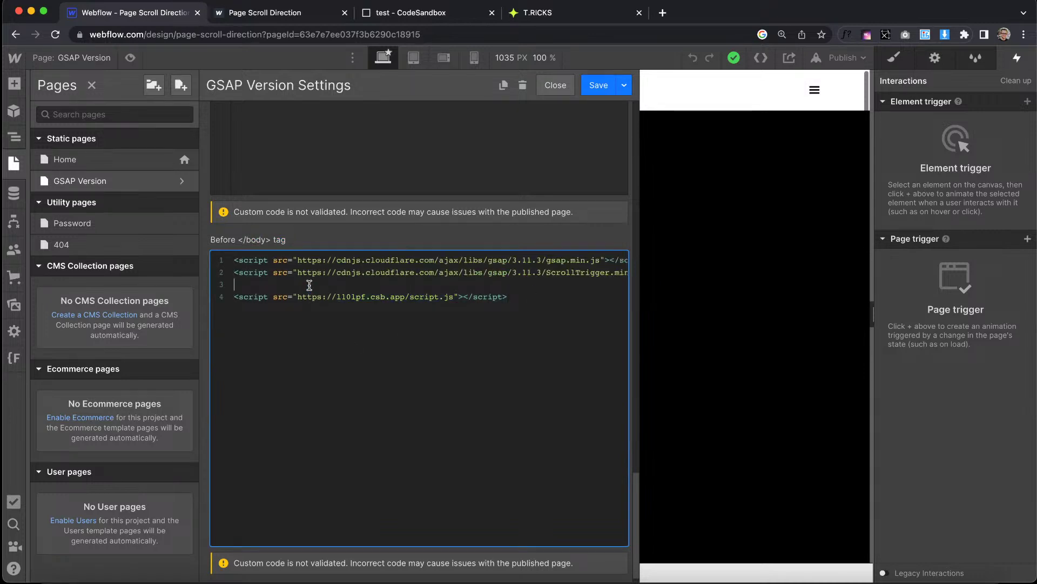
left_click(599, 85)
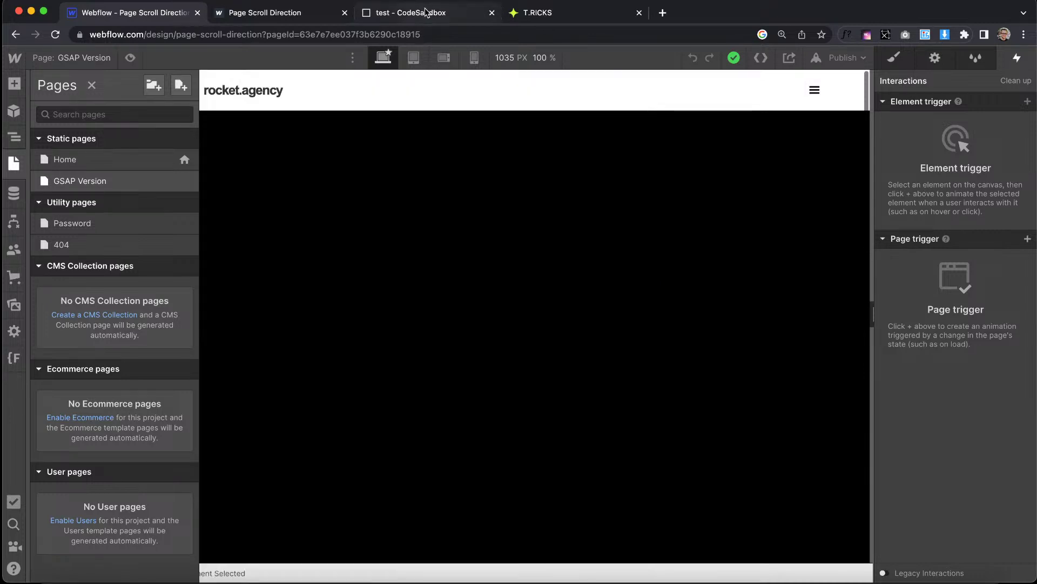
Step: Select the T.RICKS snippet's script body, lines 4 to 29, for copying
left_click(572, 13)
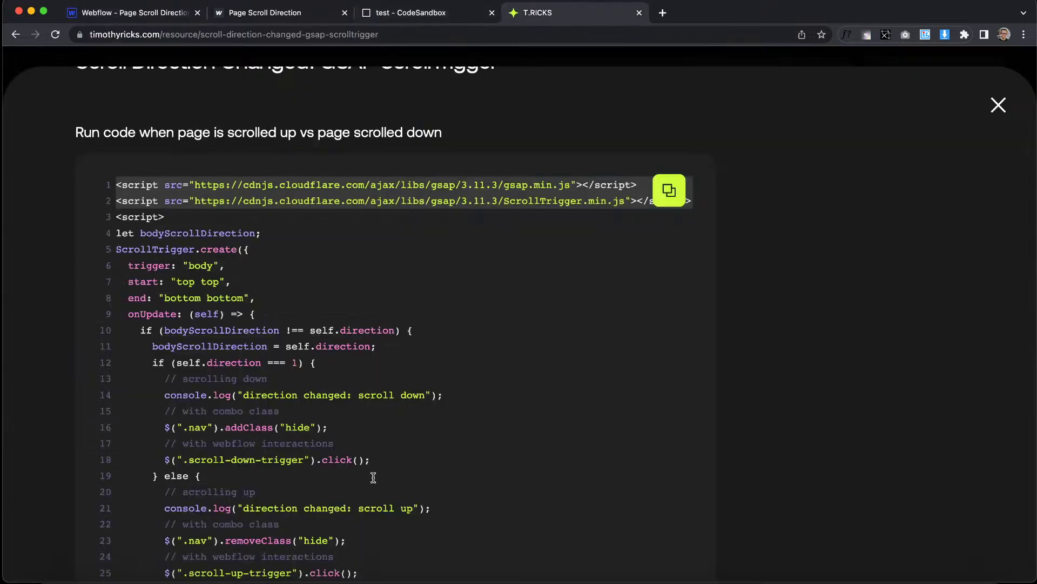
left_click(157, 281)
scroll(546, 403, "down", 3)
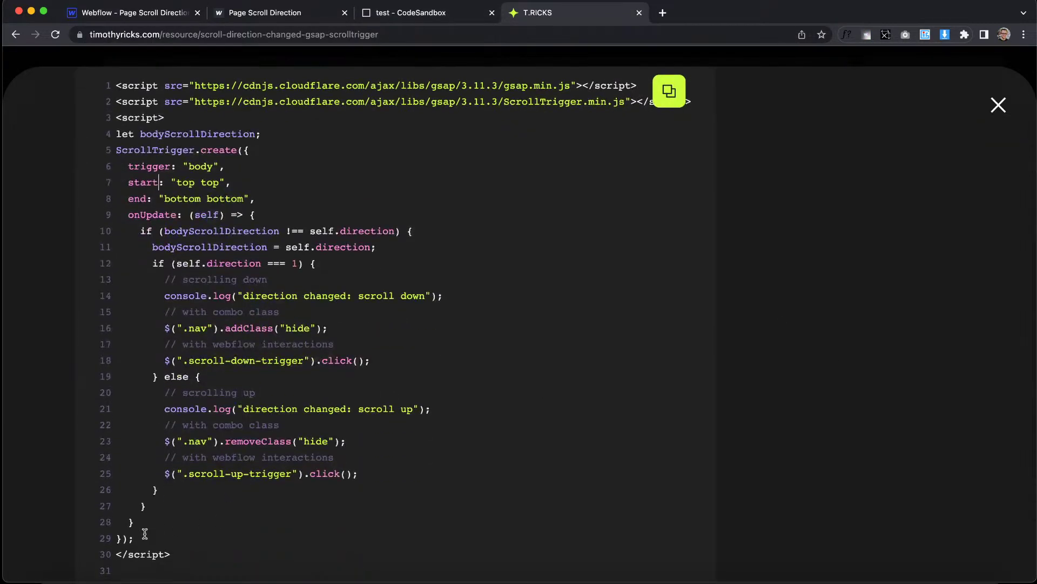
left_click_drag(135, 538, 82, 137)
key("cmd+c")
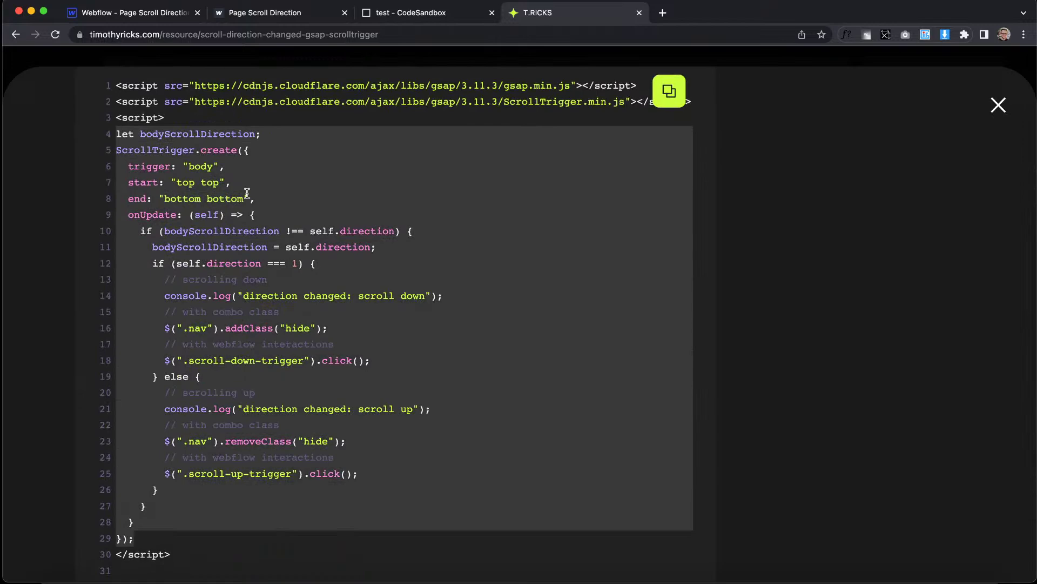
left_click(421, 13)
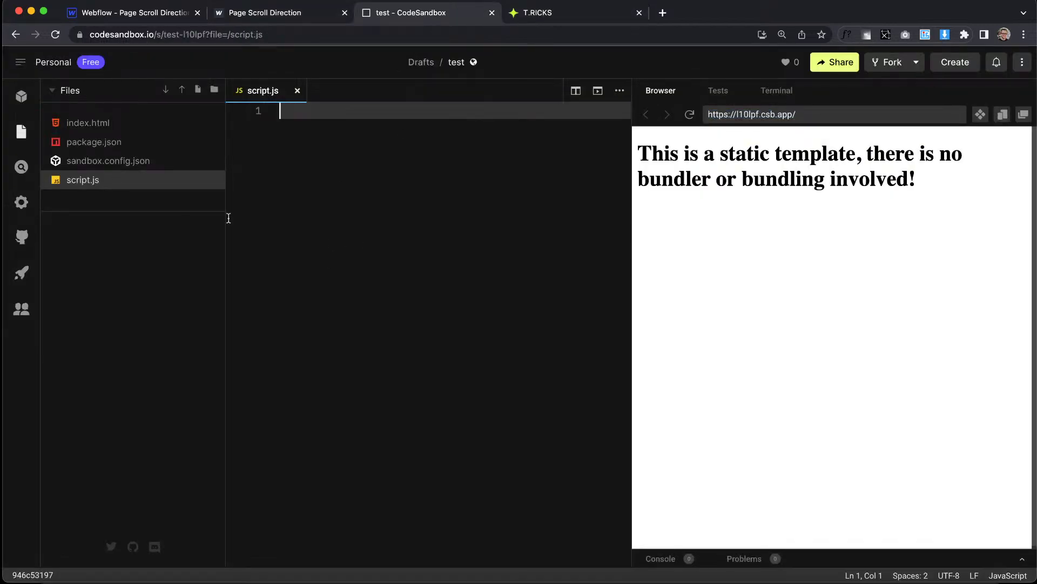
Step: Paste the ScrollTrigger code into script.js and review its trigger, start and hide-class lines
key("cmd+v")
left_click_drag(631, 238, 968, 238)
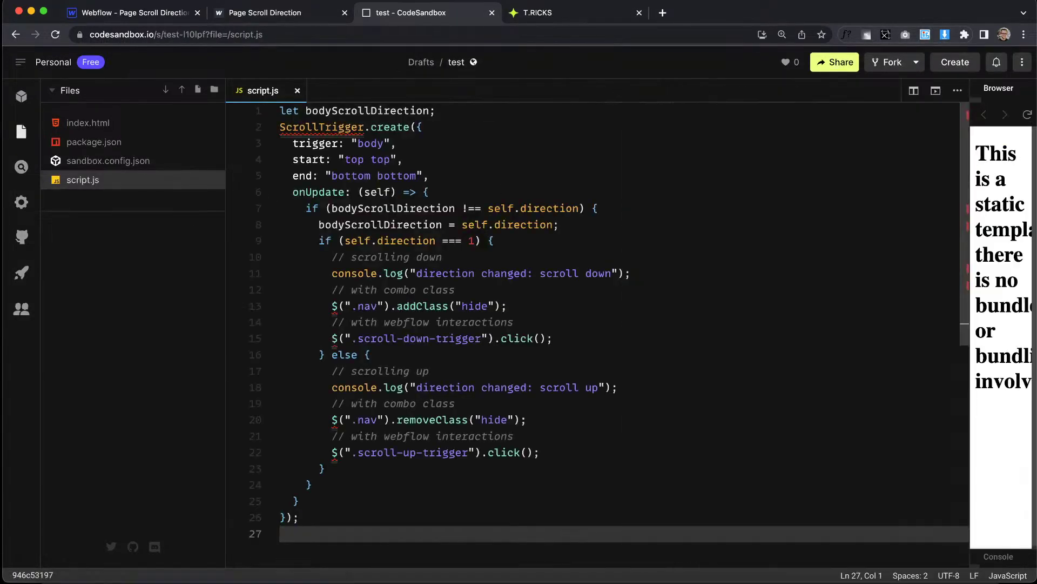
left_click_drag(293, 159, 403, 160)
left_click_drag(293, 143, 406, 148)
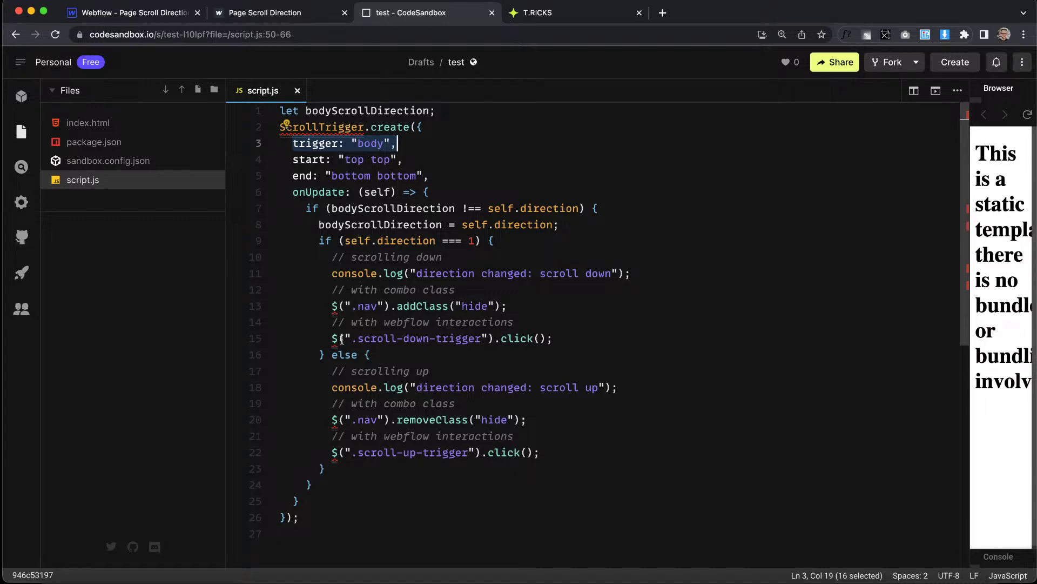
left_click_drag(339, 338, 567, 336)
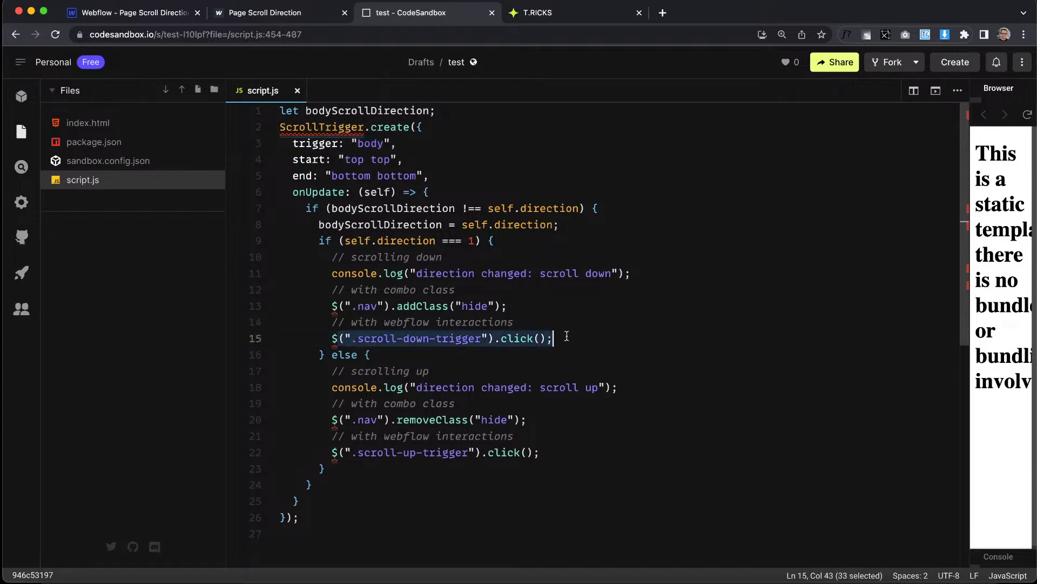
left_click_drag(331, 304, 507, 305)
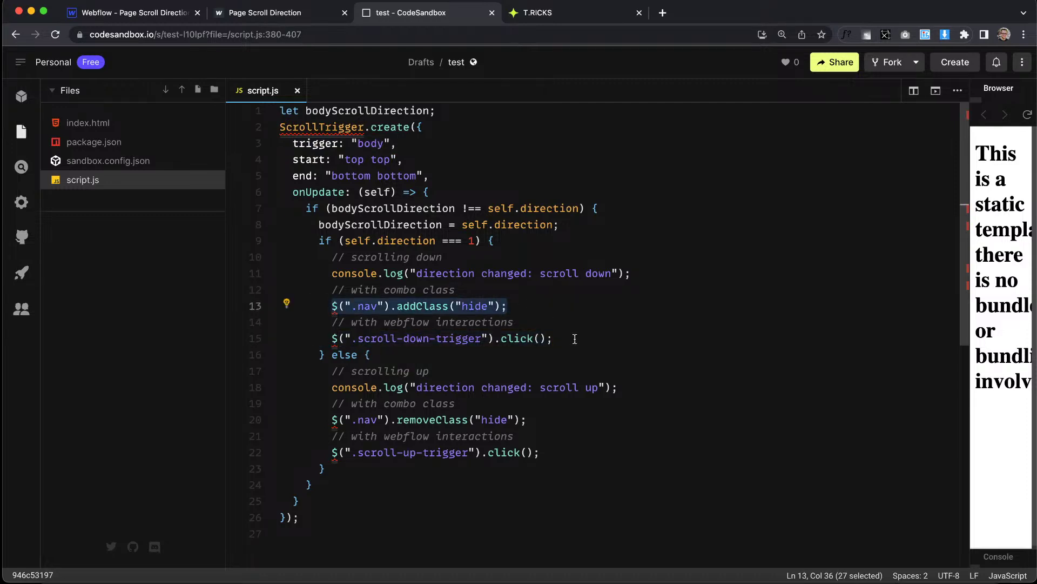
Step: Delete the scroll-down webflow interaction and console.log lines from script.js
left_click_drag(575, 338, 246, 332)
key("BackSpace")
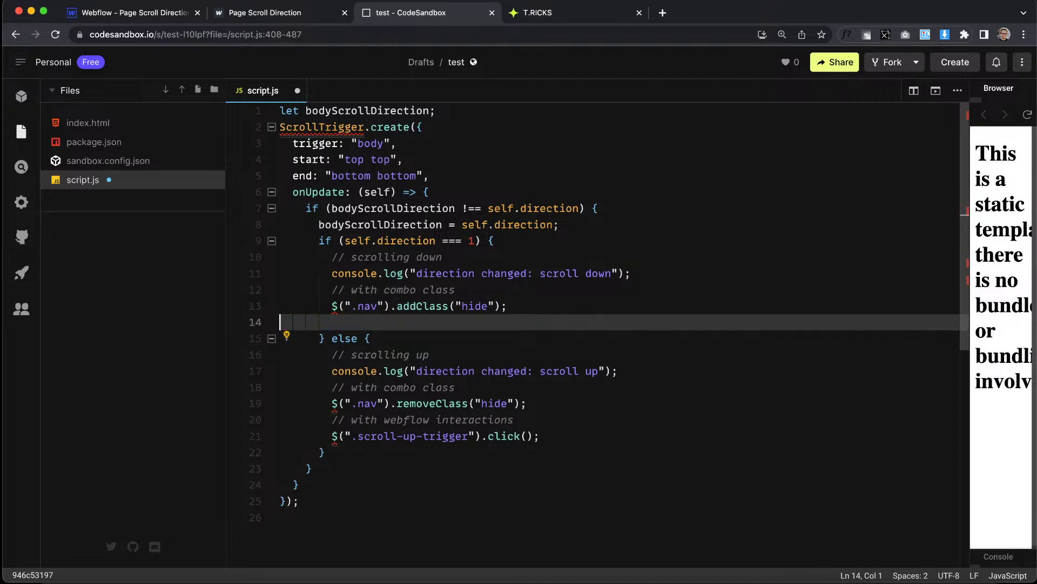
left_click_drag(483, 292, 215, 266)
left_click(661, 272)
left_click_drag(662, 271, 280, 259)
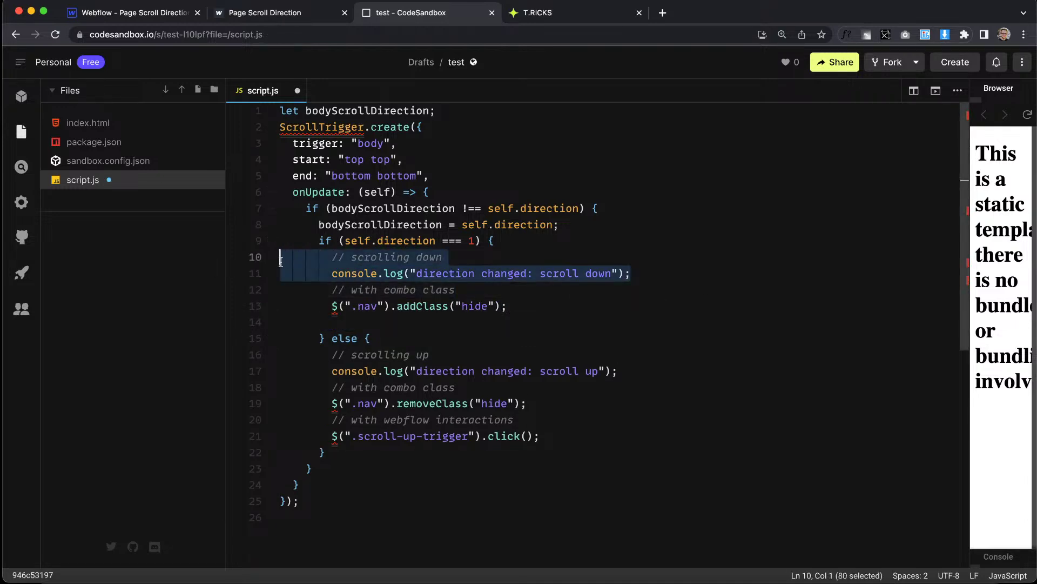
key("BackSpace")
key("BackSpace")
Step: Delete the scroll-up webflow interaction and console.log lines and the leftover empty line
left_click_drag(561, 397, 234, 387)
key("BackSpace")
key("BackSpace")
left_click(617, 338)
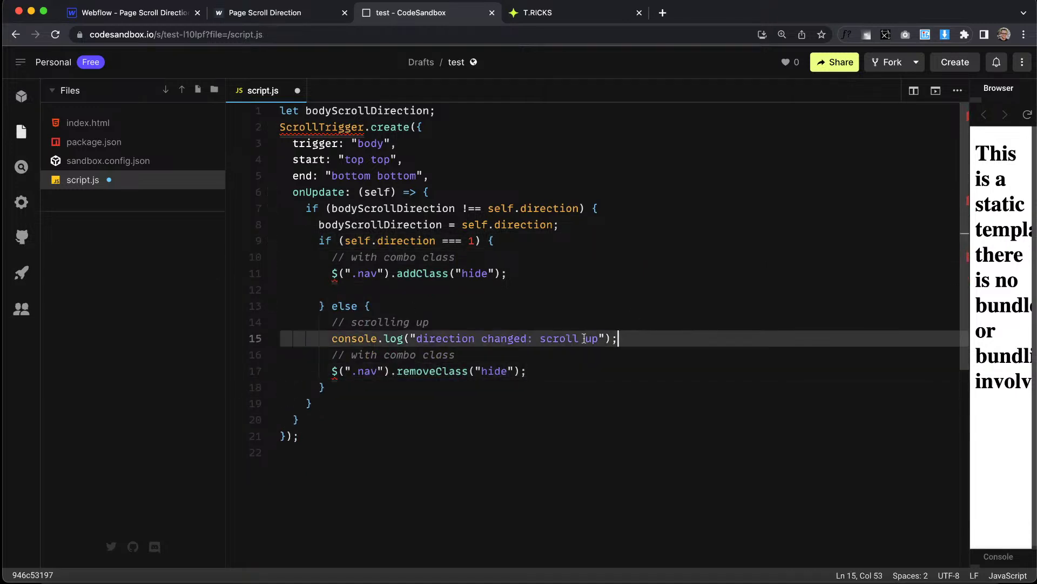
left_click_drag(618, 338, 279, 323)
key("BackSpace")
key("BackSpace")
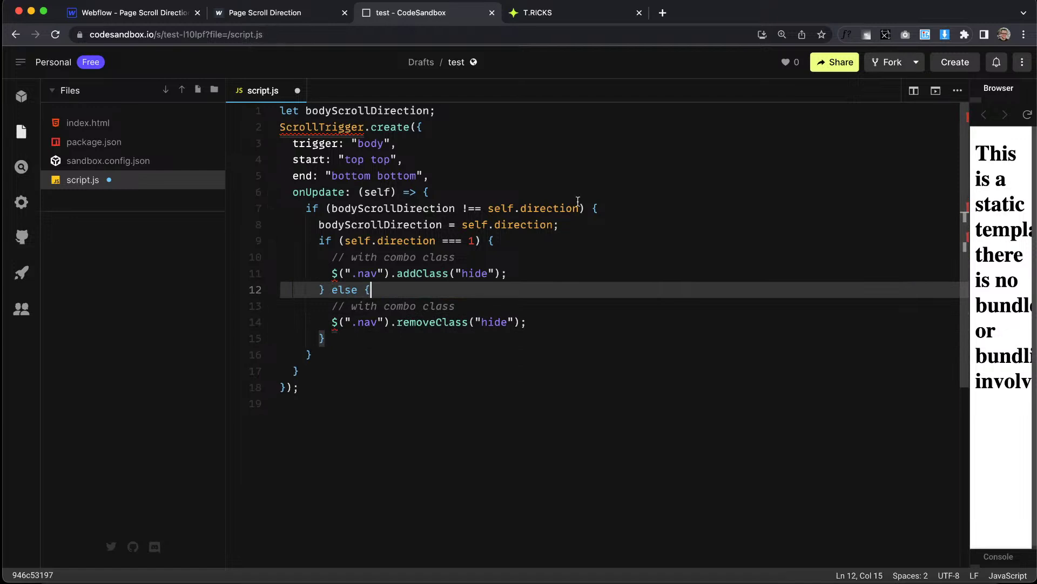
key("Up")
key("BackSpace")
Step: Select nav_component in the Webflow Navigator and show its style settings
left_click(166, 19)
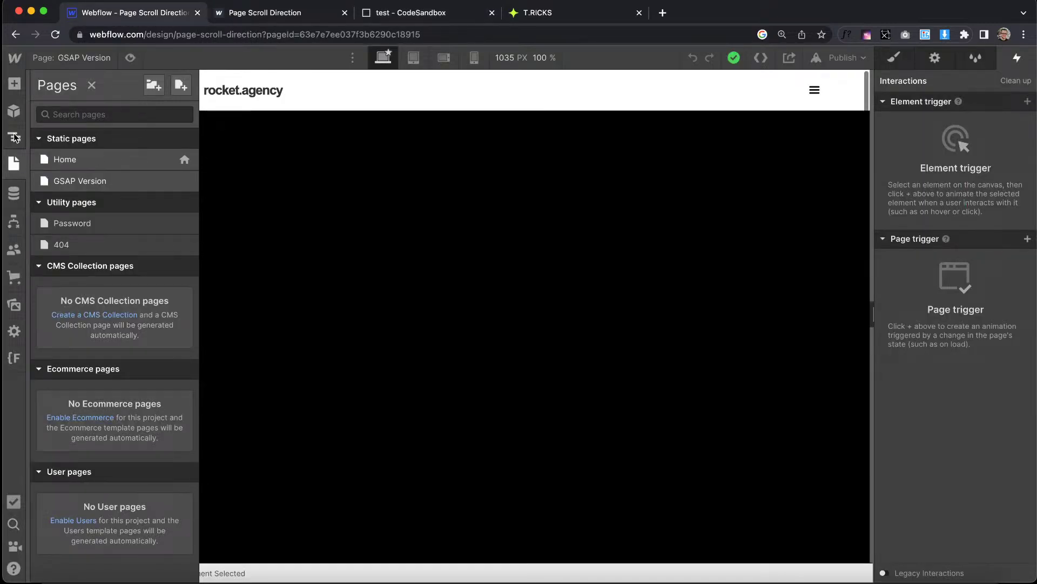
left_click(14, 137)
left_click(368, 93)
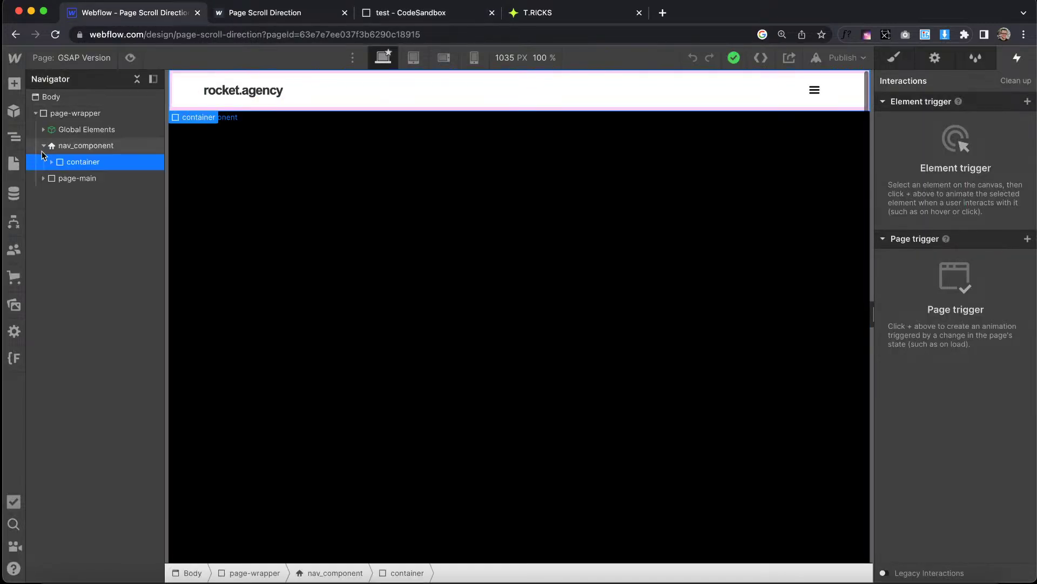
left_click(86, 146)
left_click(894, 58)
Step: Duplicate the nav_component class and name the copy nav_component2
double_click(928, 141)
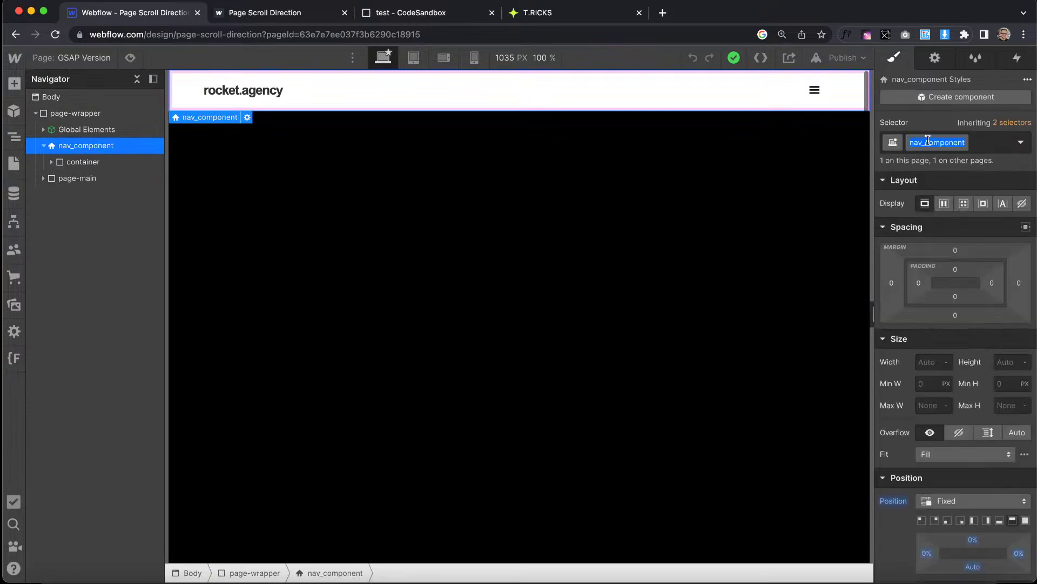
left_click(942, 120)
left_click(978, 143)
left_click(937, 142)
left_click(954, 175)
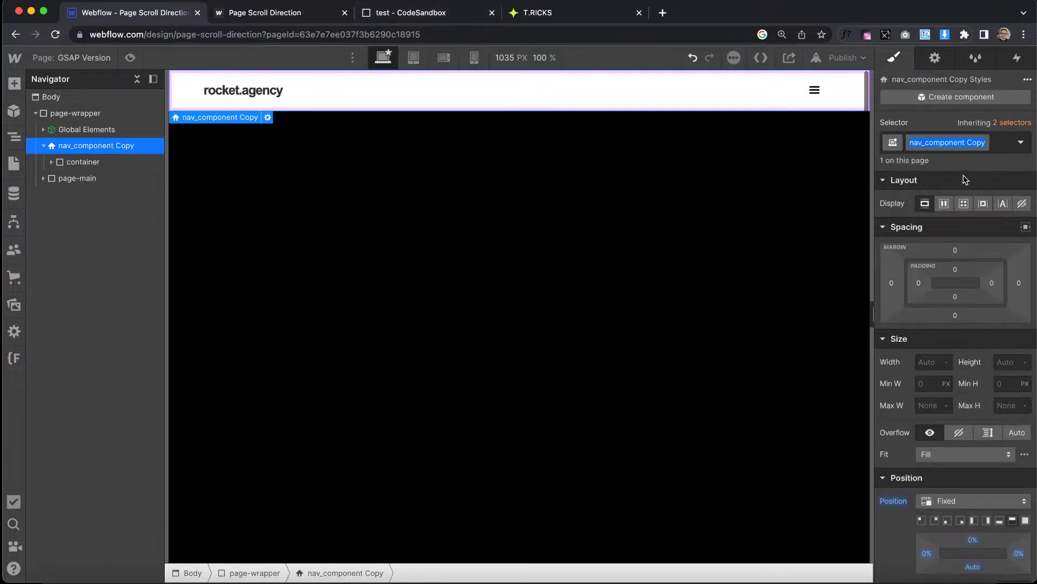
key("BackSpace")
key("BackSpace")
key("BackSpace")
key("BackSpace")
key("BackSpace")
type("2")
key("Return")
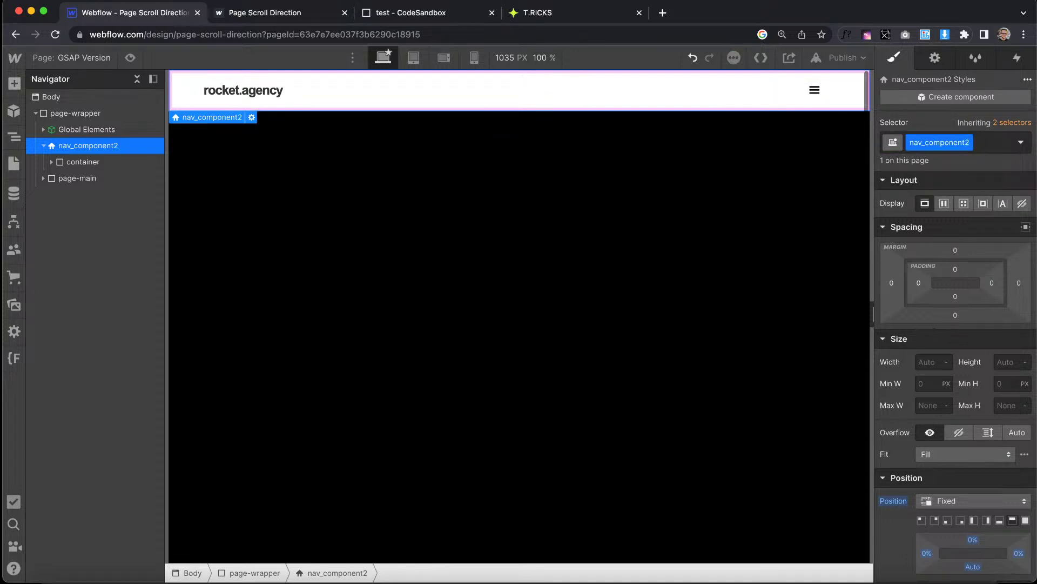
Step: Replace the nav selector with nav_component2 on lines 11 and 14 and save script.js
left_click(403, 13)
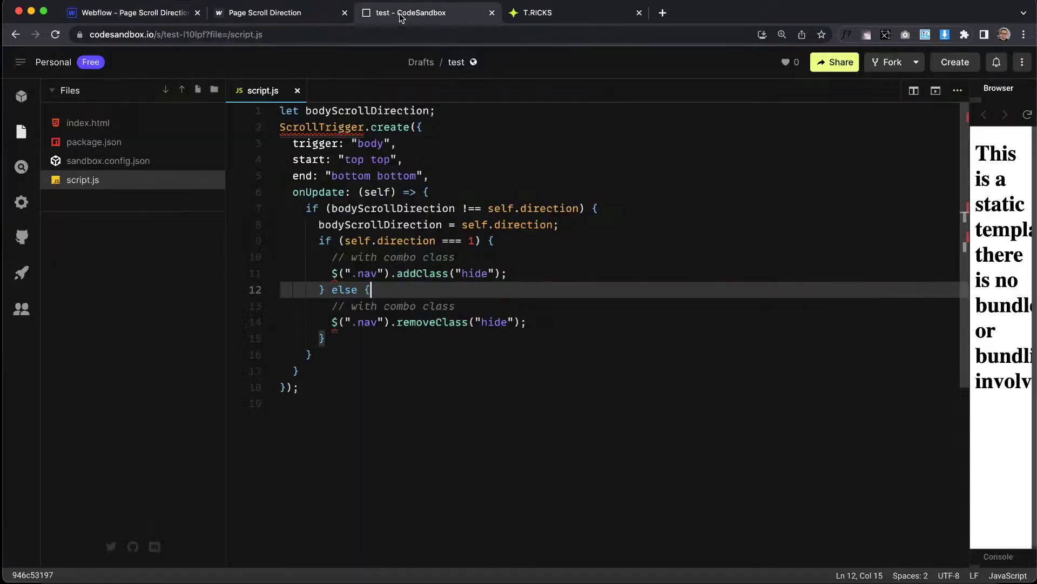
double_click(368, 274)
key("BackSpace")
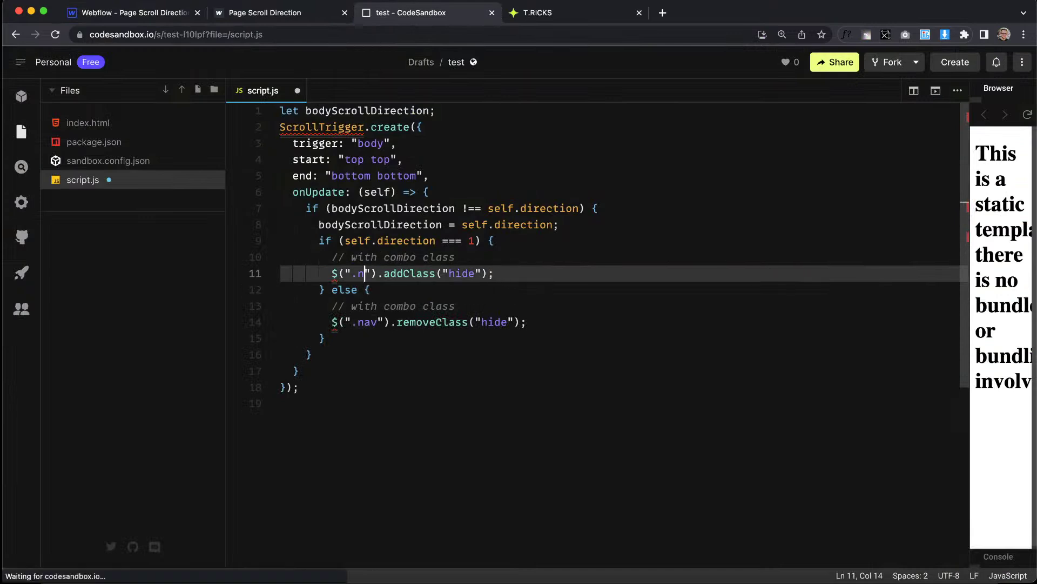
type("nav_component2")
double_click(372, 322)
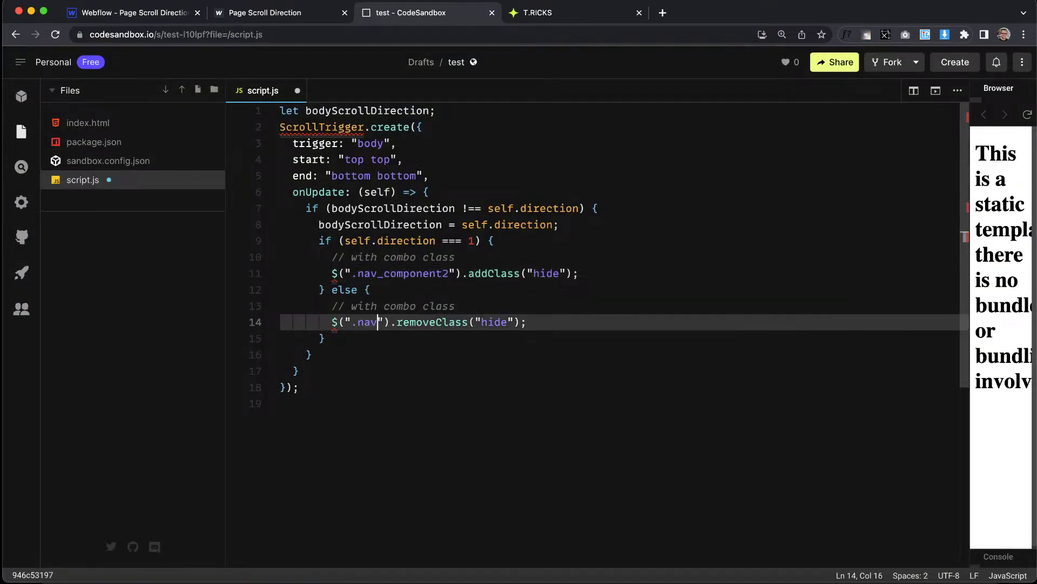
key("BackSpace")
type("nav_component2")
key("ctrl+s")
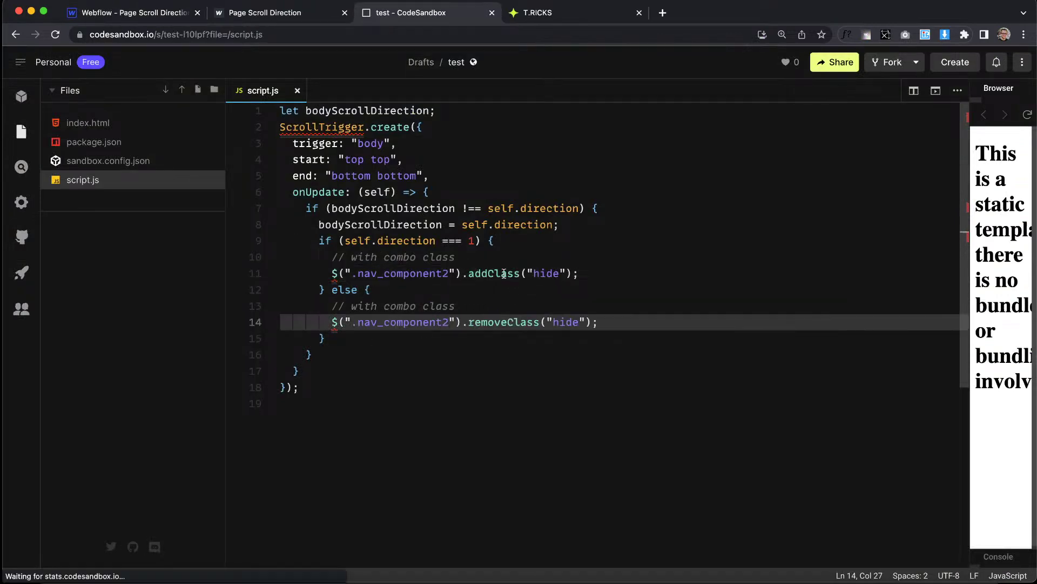
Step: Review the addClass and removeClass("hide") calls on lines 11 and 14
left_click_drag(423, 272, 616, 273)
left_click(609, 273)
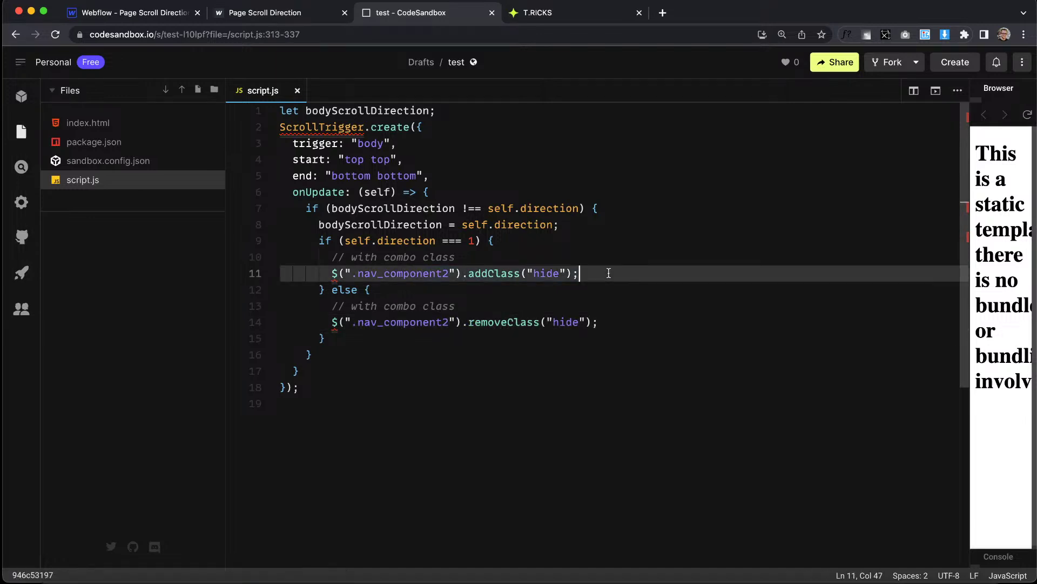
left_click_drag(370, 322, 635, 324)
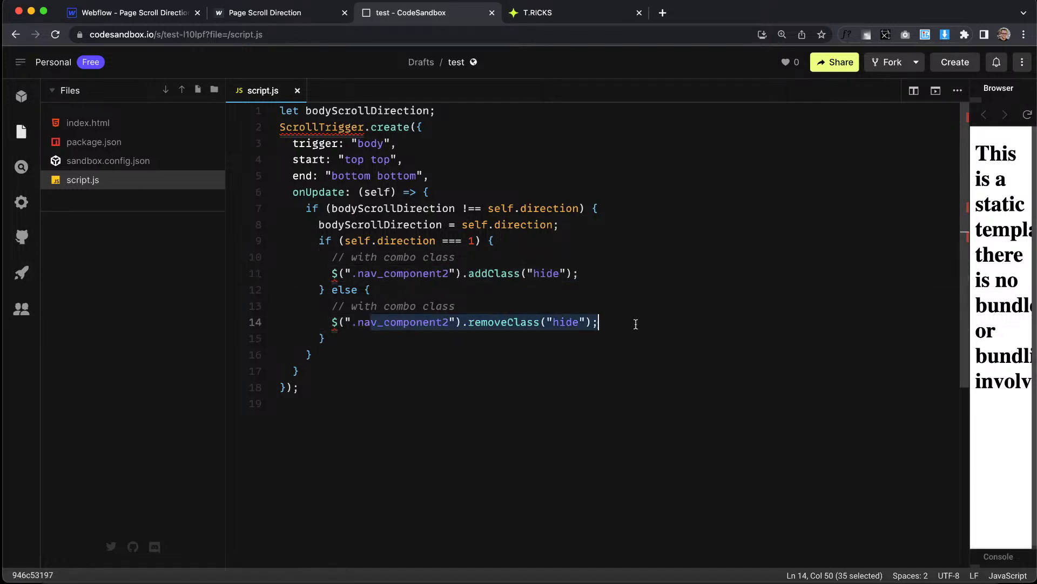
left_click(629, 316)
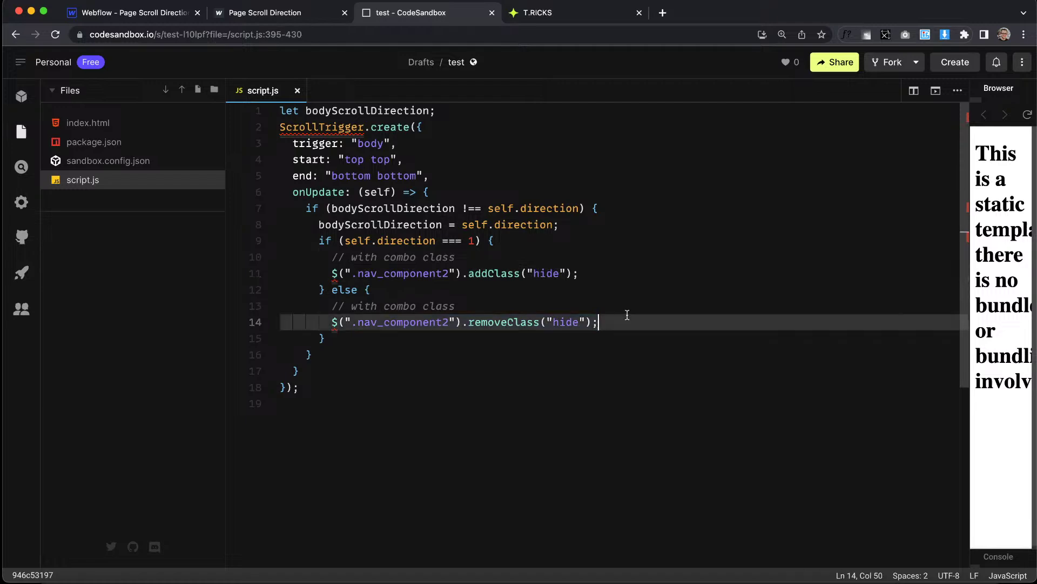
key("super+1")
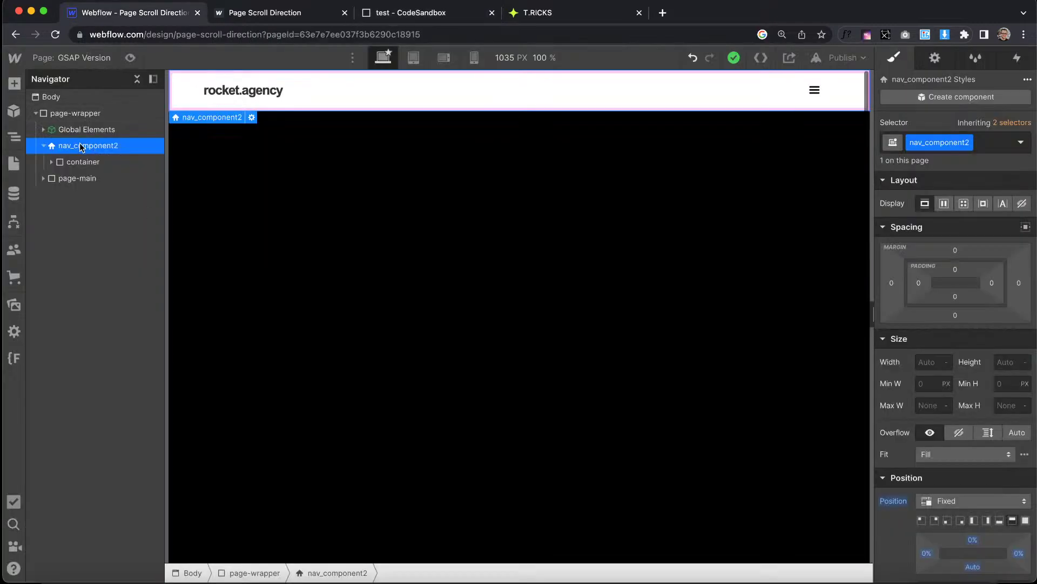
Step: Add a Transform transition to nav_component2 with a 400ms duration
scroll(973, 322, "down", 3)
scroll(972, 322, "down", 10)
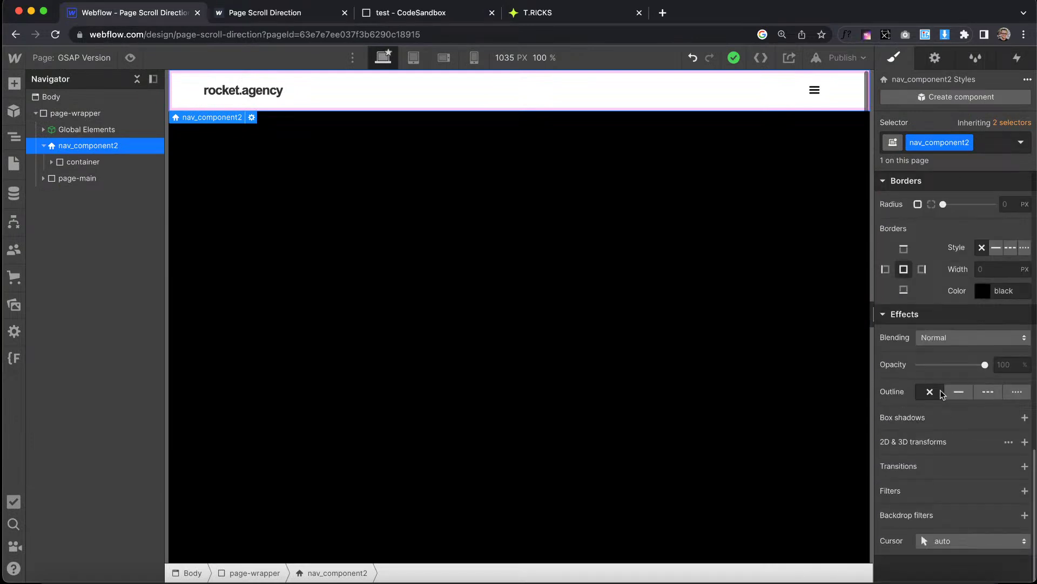
left_click(1025, 467)
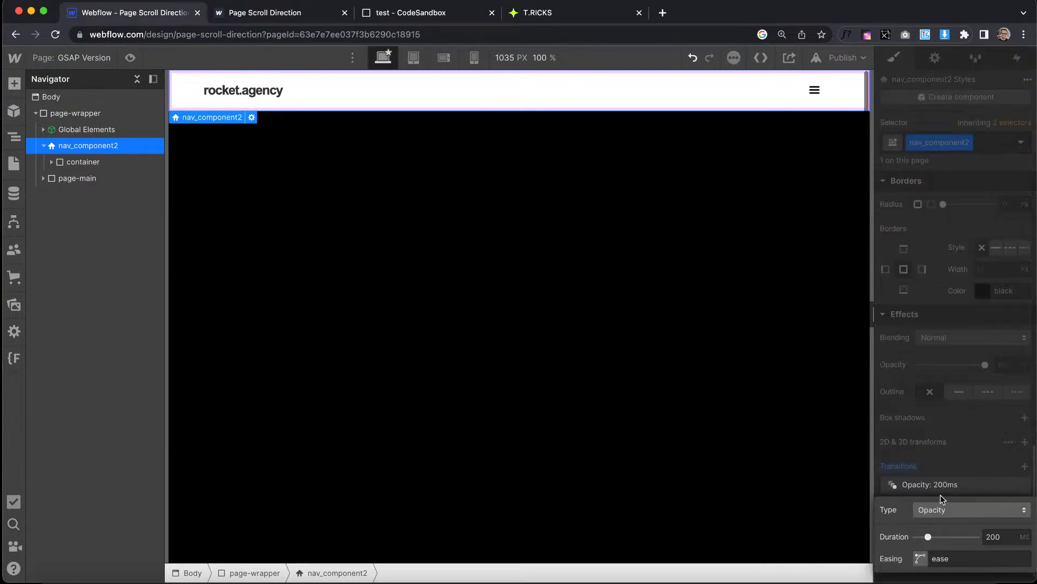
left_click(1000, 509)
left_click(935, 139)
left_click(1012, 537)
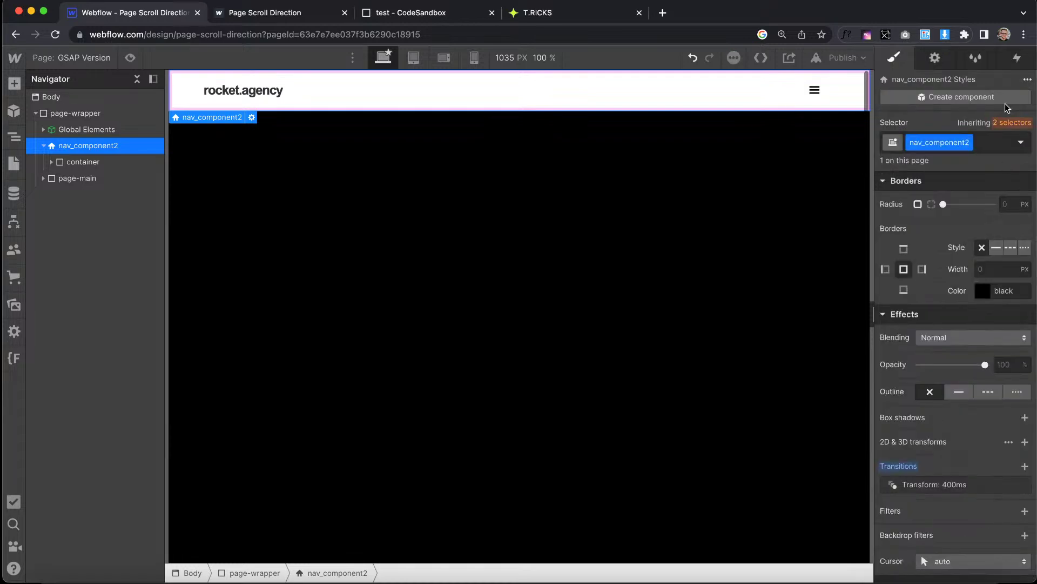
Step: Add a 'hide' combo class to nav_component2 with a 2D move of Y -100%
left_click(986, 142)
type("hide")
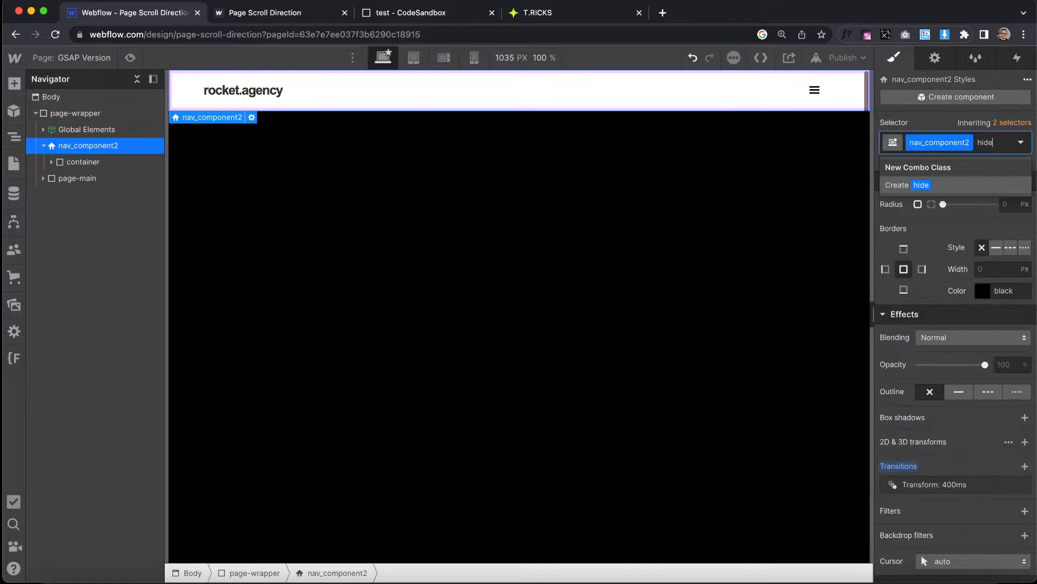
key("Return")
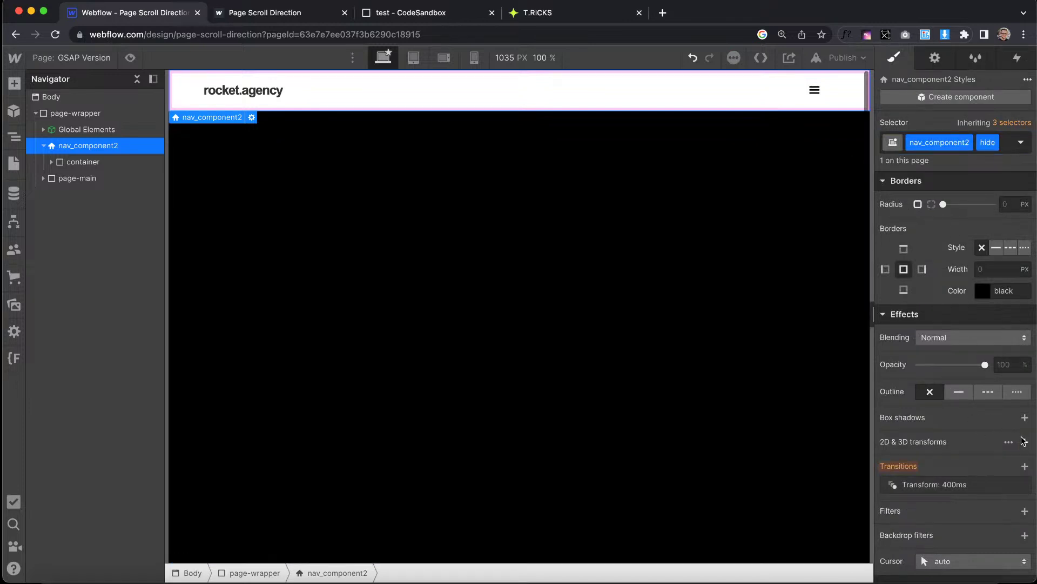
left_click(1025, 442)
left_click(1007, 531)
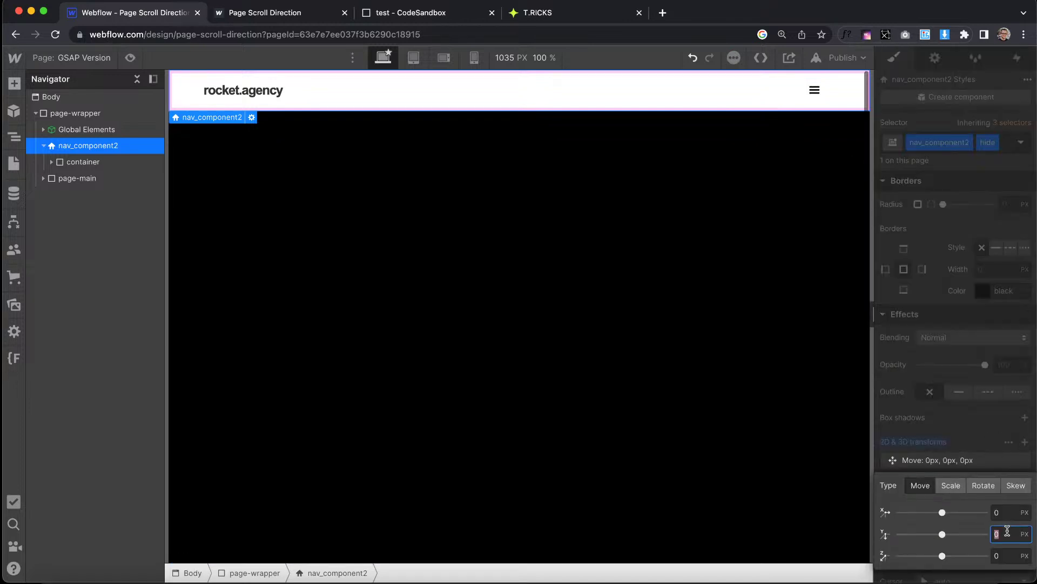
type("-100%")
key("Return")
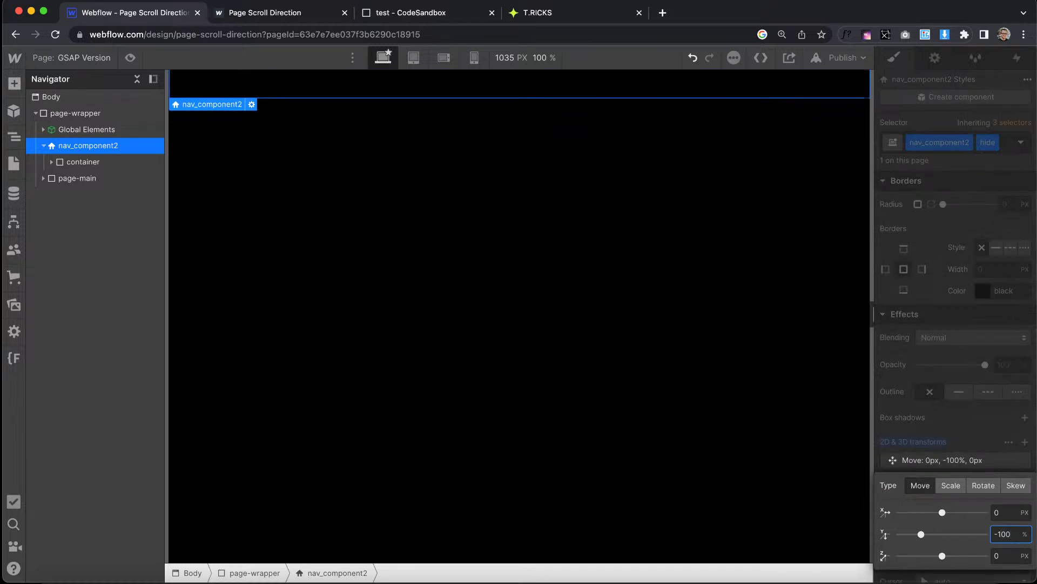
Step: Remove the hide combo class from nav_component2 again
left_click(967, 408)
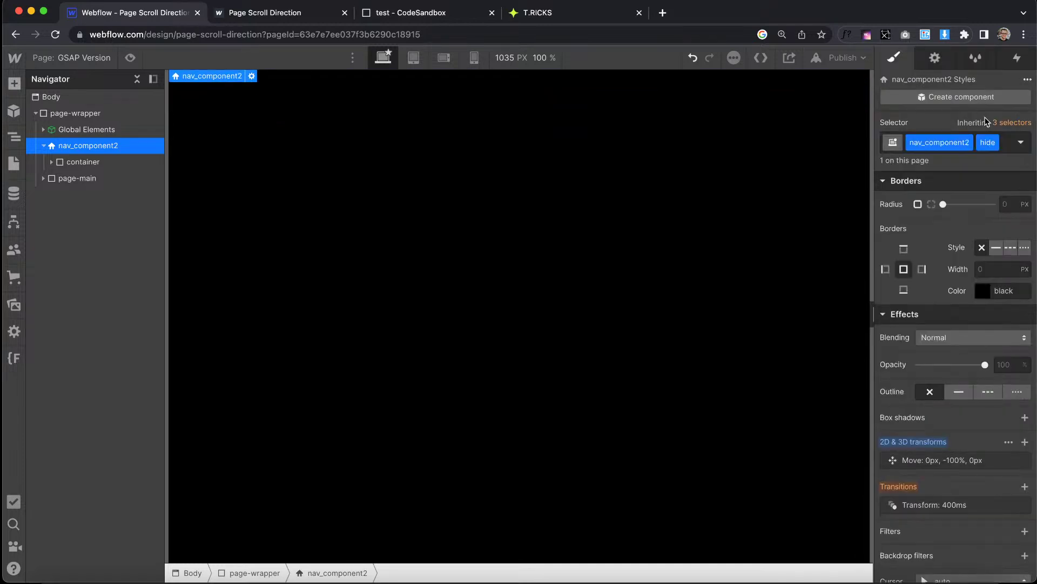
left_click(1002, 145)
key("BackSpace")
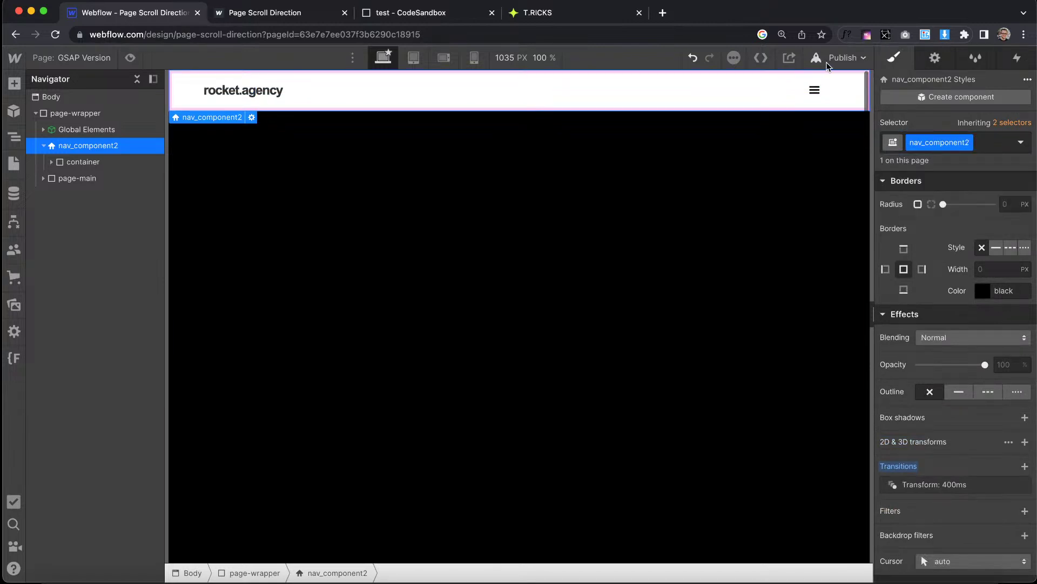
Step: Publish the site to the webflow.io domain and open the live GSAP Version page
left_click(843, 58)
left_click(805, 226)
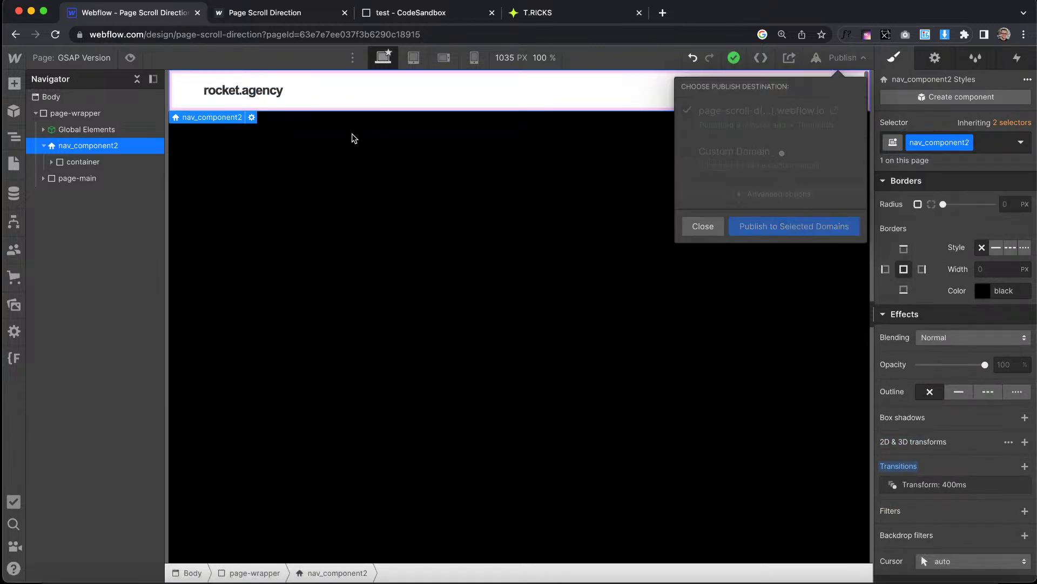
left_click(378, 12)
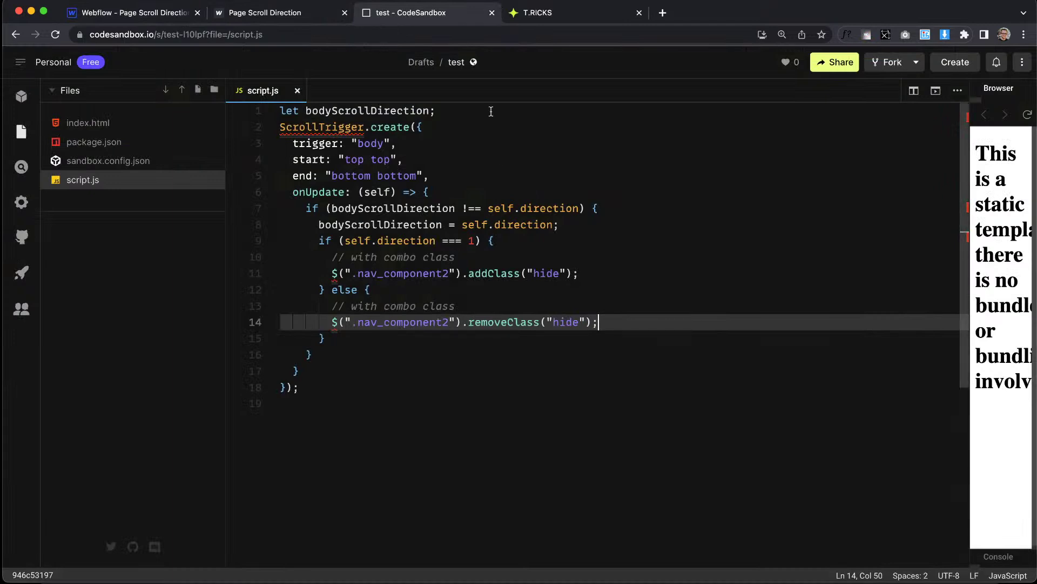
left_click(145, 13)
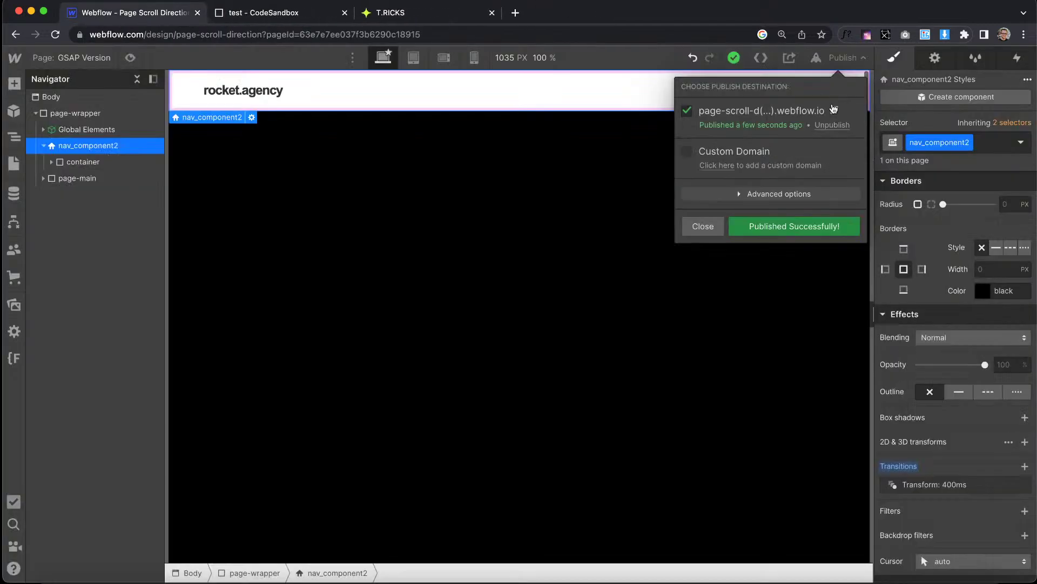
left_click(834, 110)
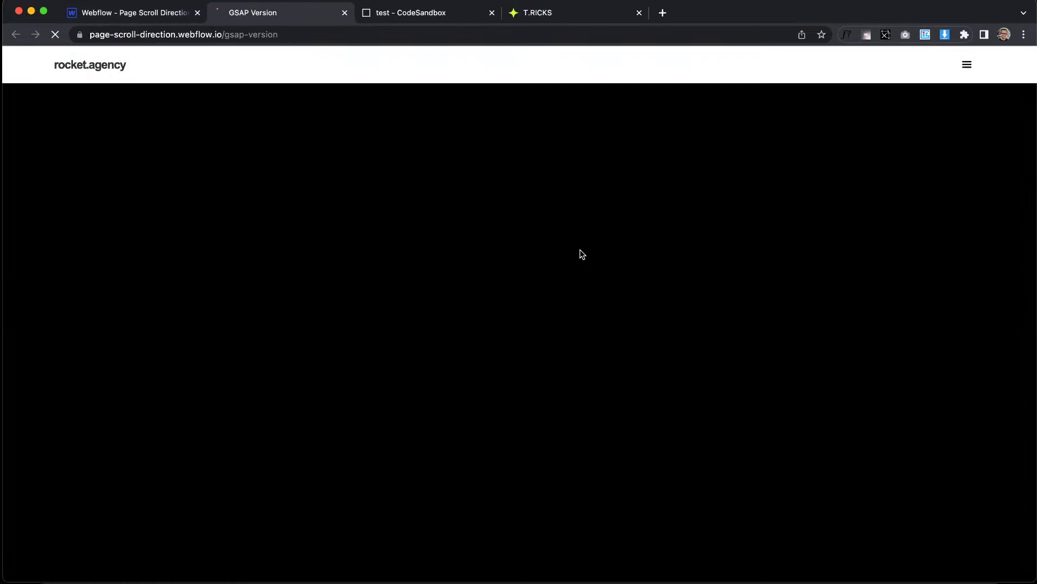
Step: Scroll the live page up and down to confirm the navbar hides and reappears
scroll(564, 270, "down", 10)
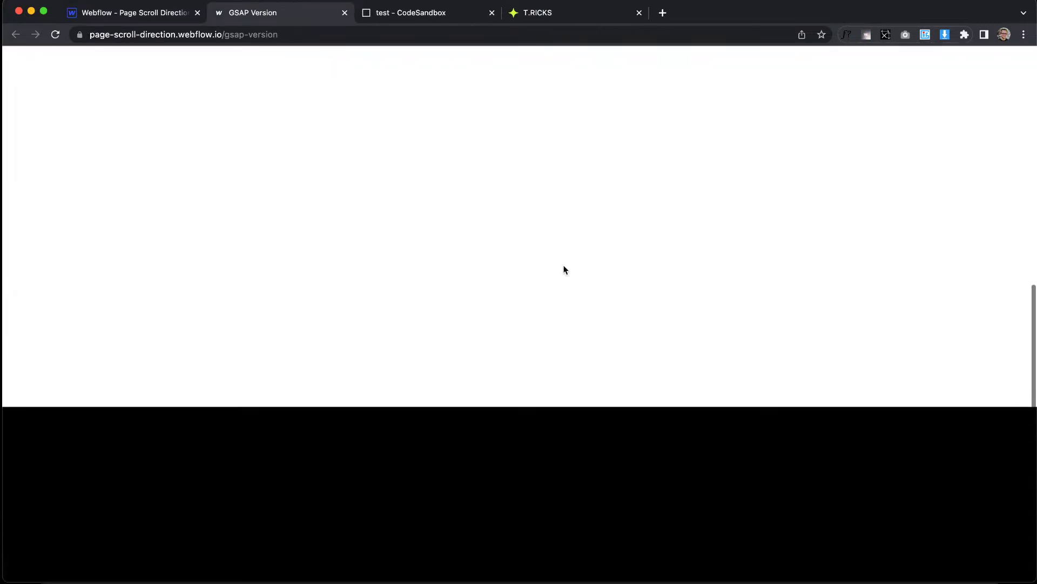
scroll(564, 270, "down", 3)
scroll(577, 259, "up", 3)
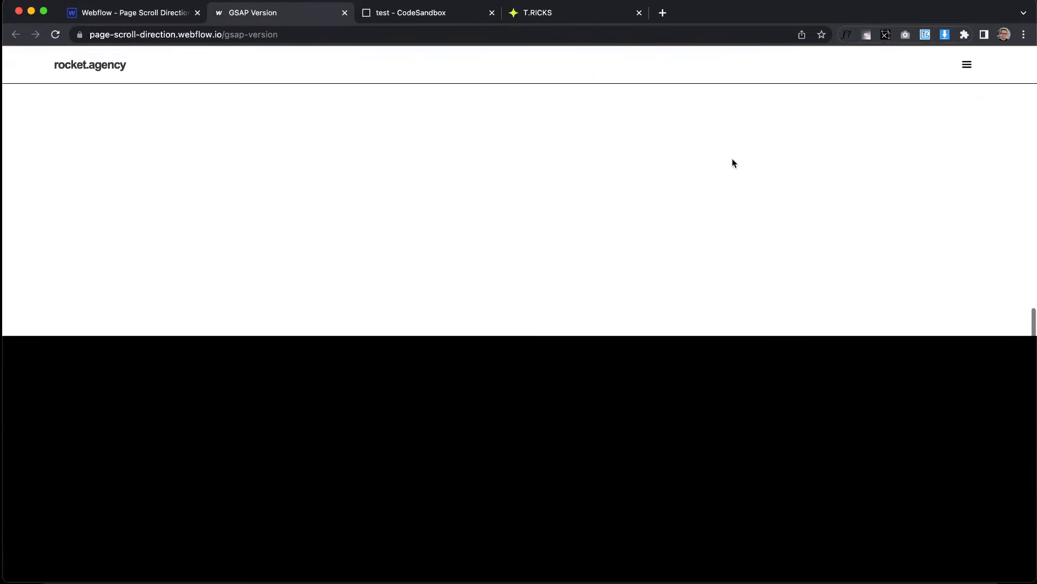
scroll(660, 268, "down", 5)
scroll(660, 268, "up", 2)
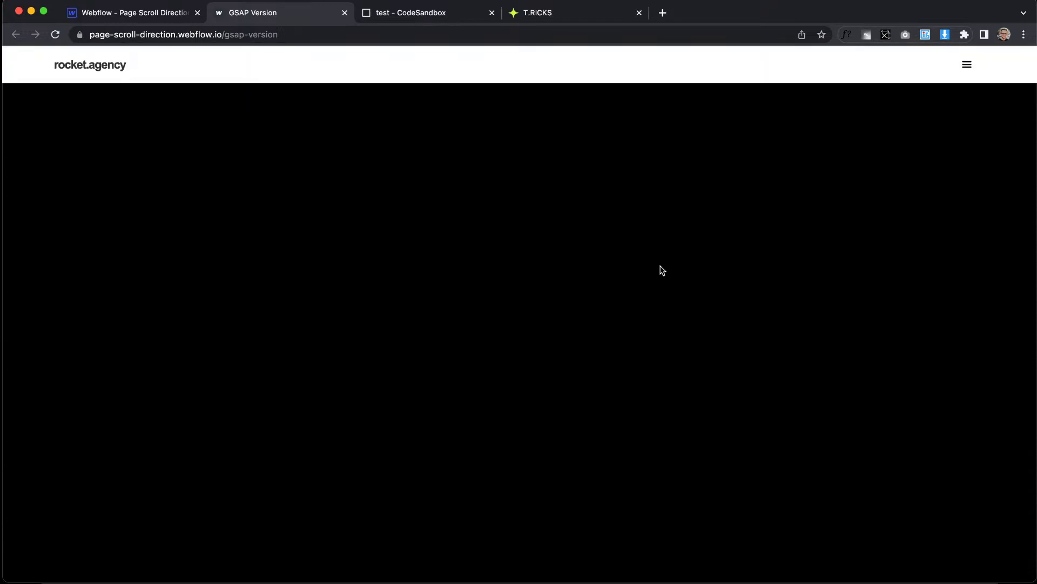
scroll(662, 270, "up", 5)
scroll(662, 270, "down", 1)
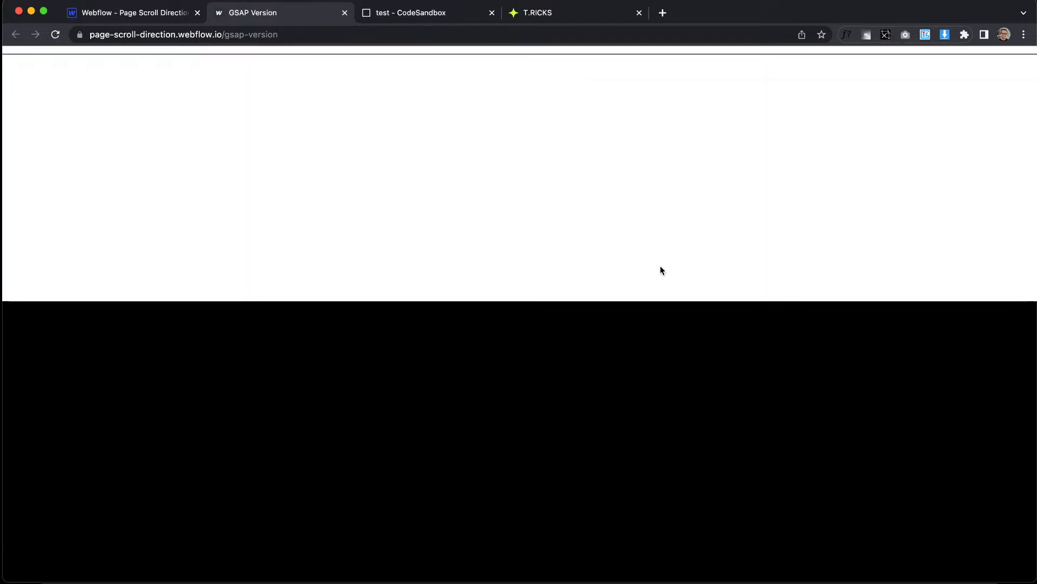
scroll(661, 270, "up", 2)
scroll(864, 222, "down", 5)
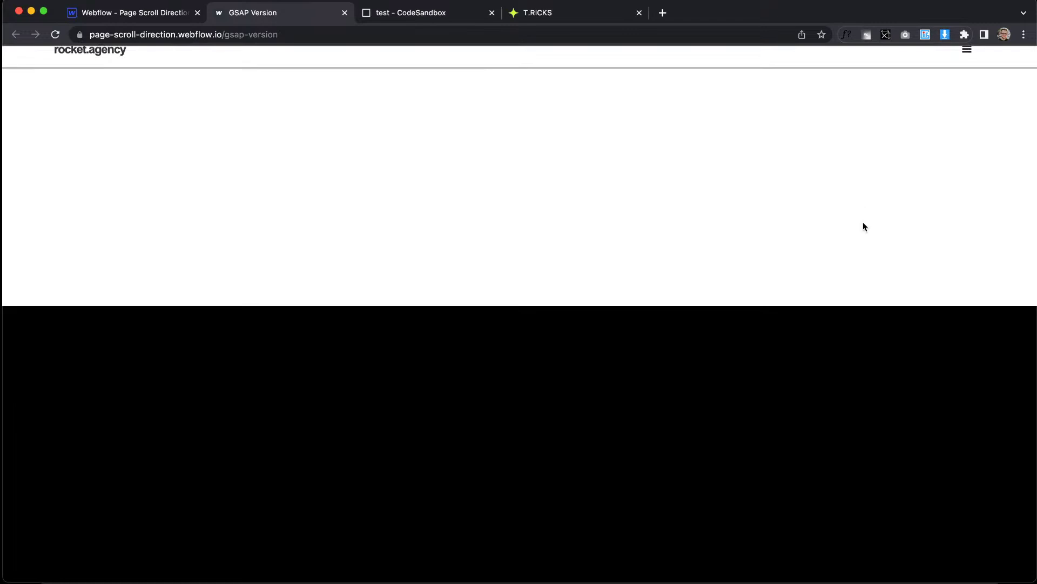
scroll(910, 139, "up", 5)
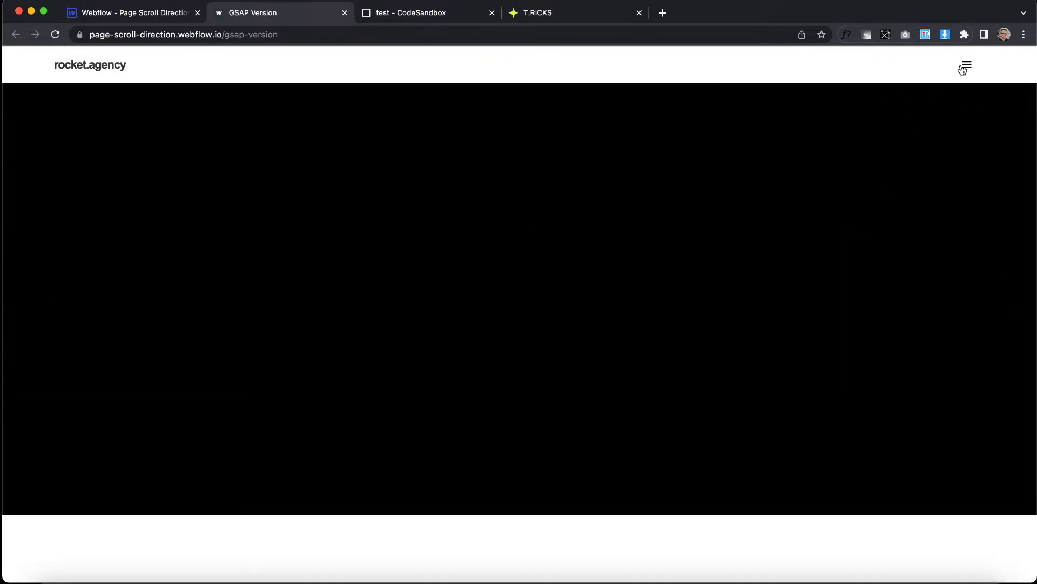
Step: On T.RICKS, search 'jquery even' and open the jQuery Event snippet
left_click(576, 16)
left_click(399, 63)
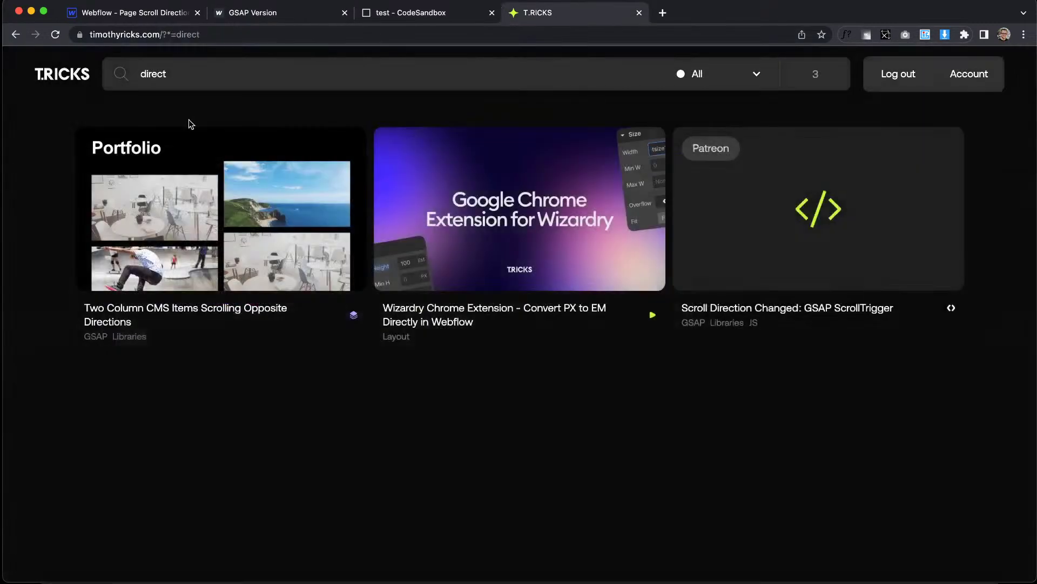
left_click(215, 70)
key("super+a")
type("jquery even")
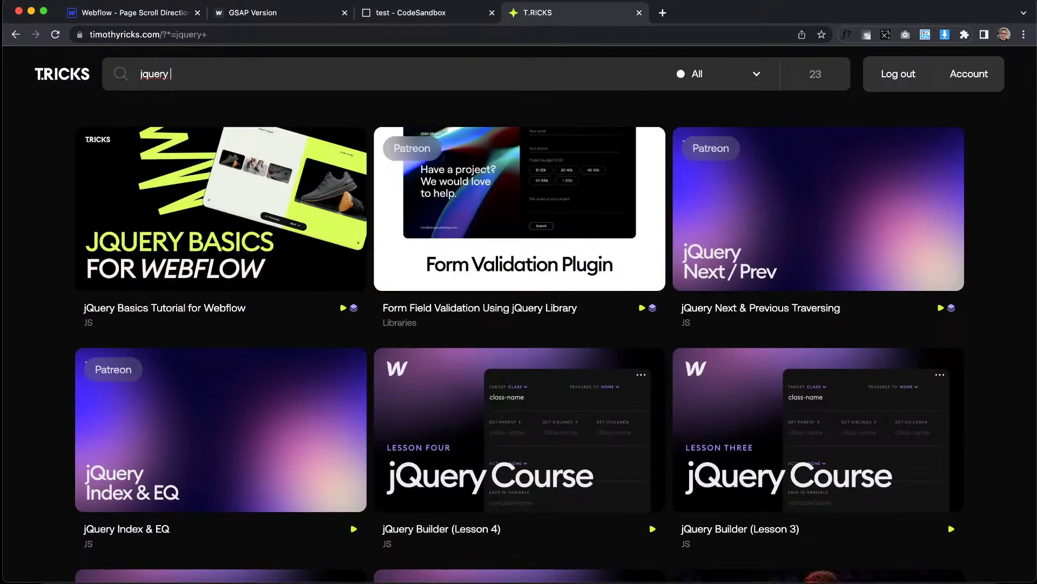
left_click(189, 210)
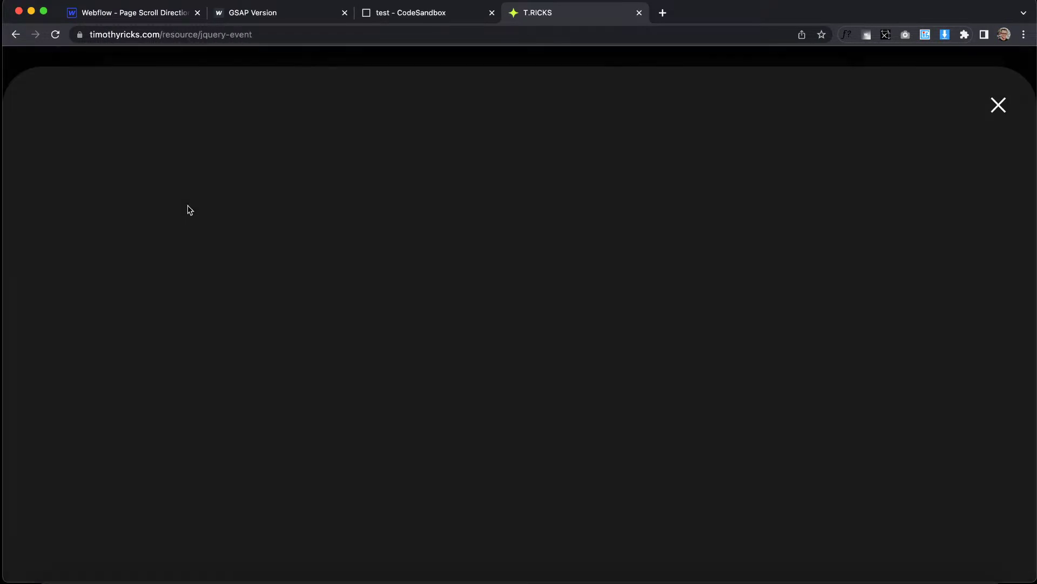